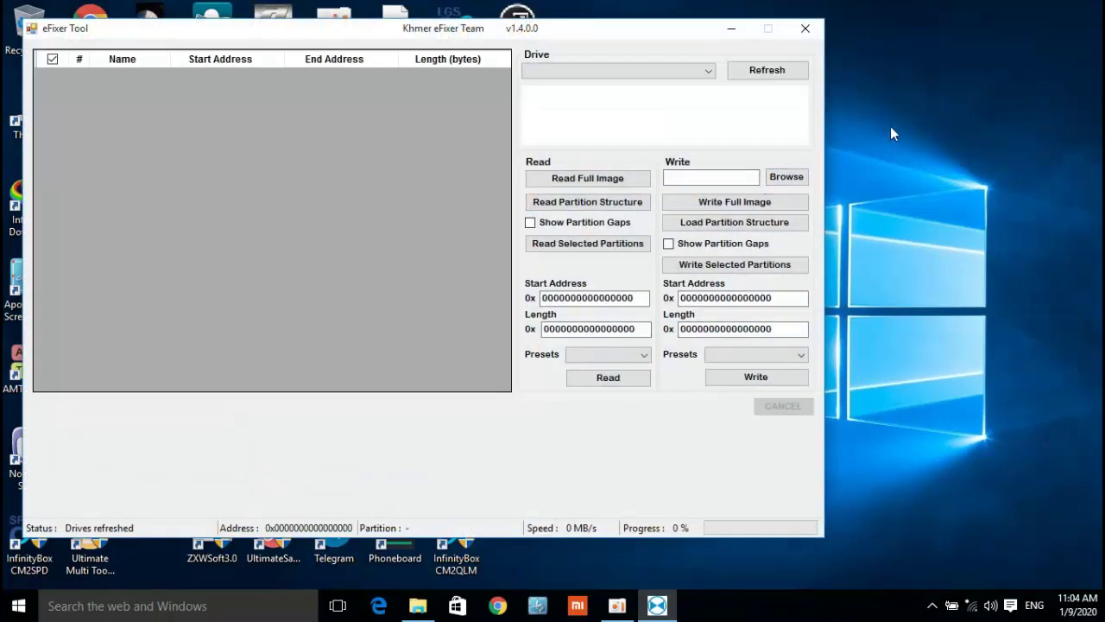
right_click(916, 115)
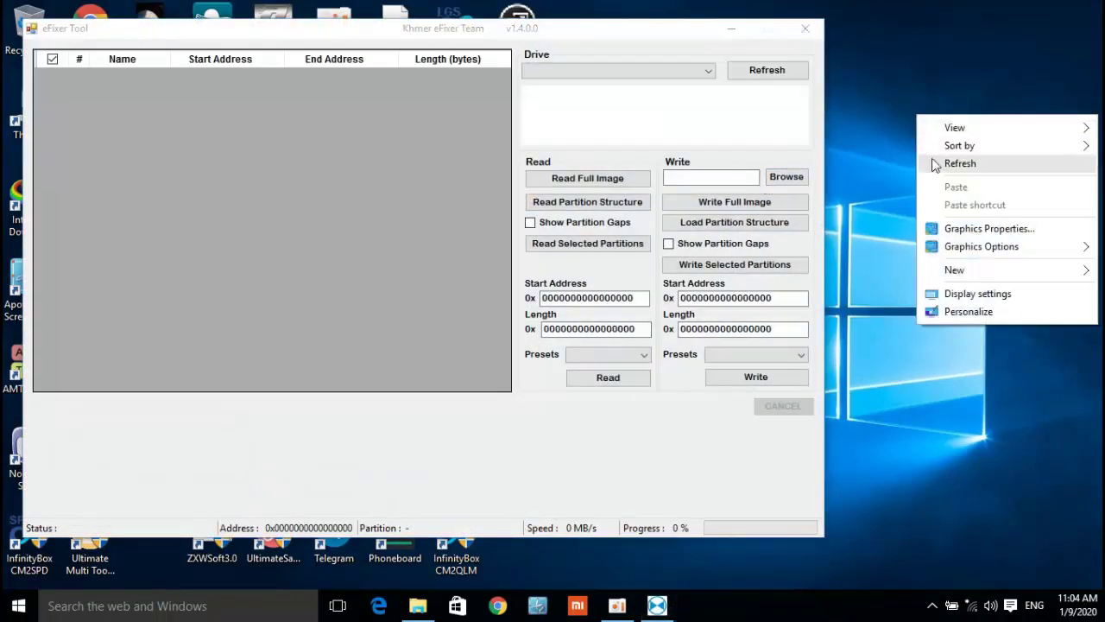
click(935, 162)
drag(553, 30, 697, 59)
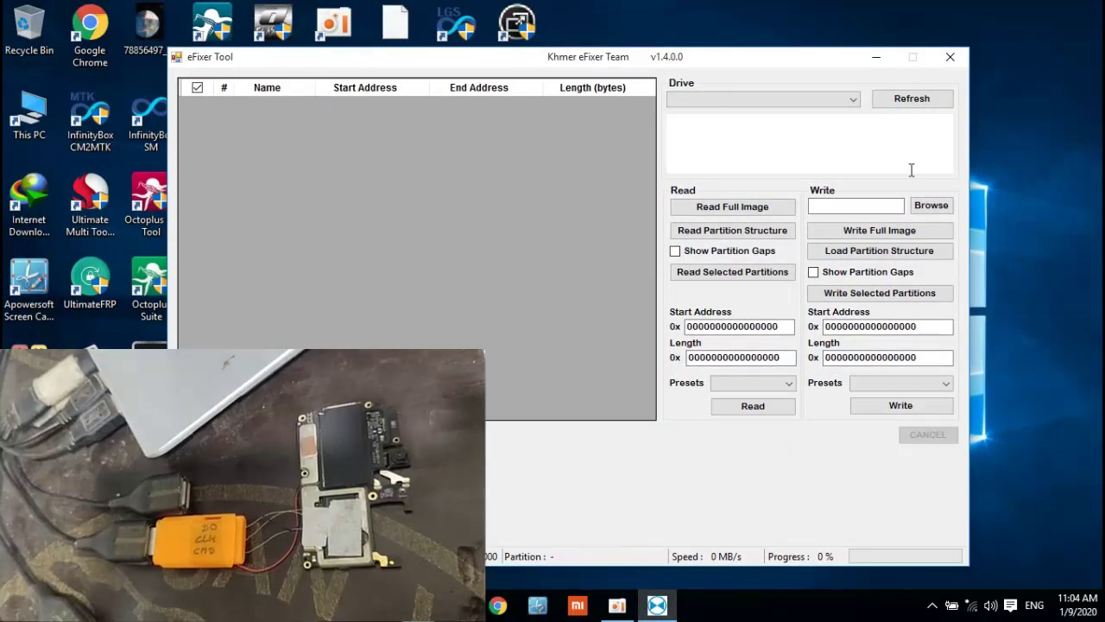
right_click(1014, 146)
click(1015, 197)
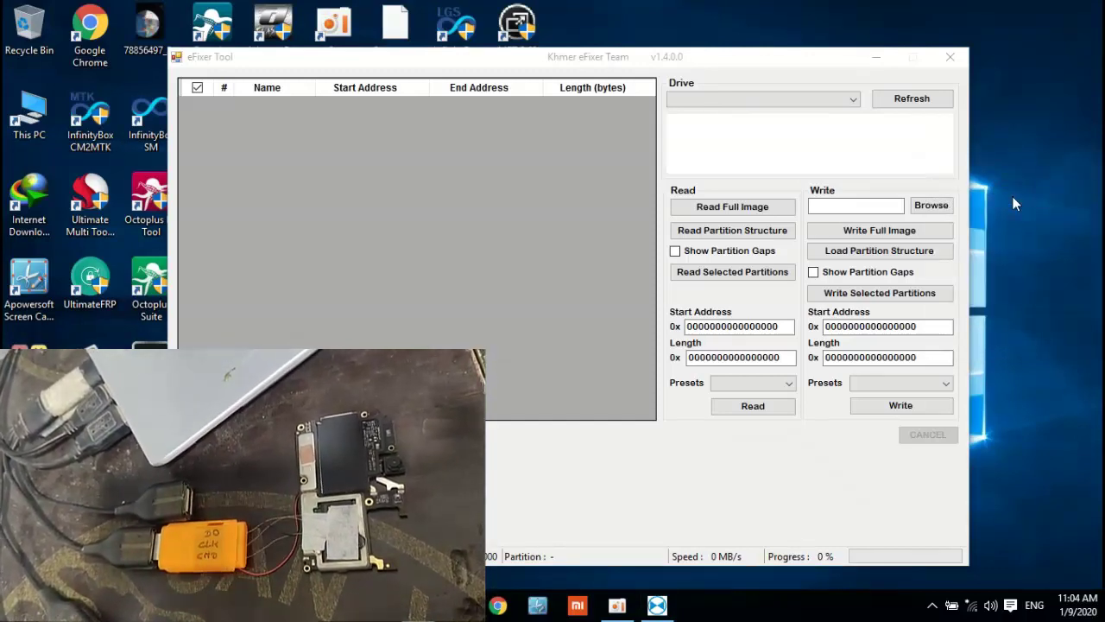
Refresh the drive list to load the connected card reader as PHYSICALDRIVE1.
click(940, 78)
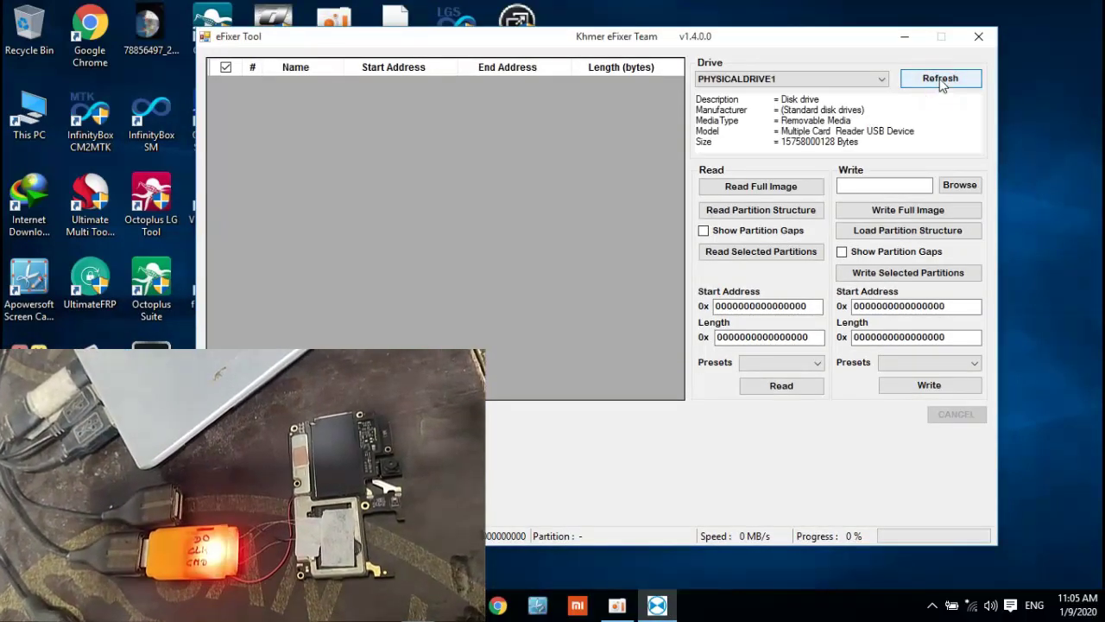
drag(796, 36, 767, 22)
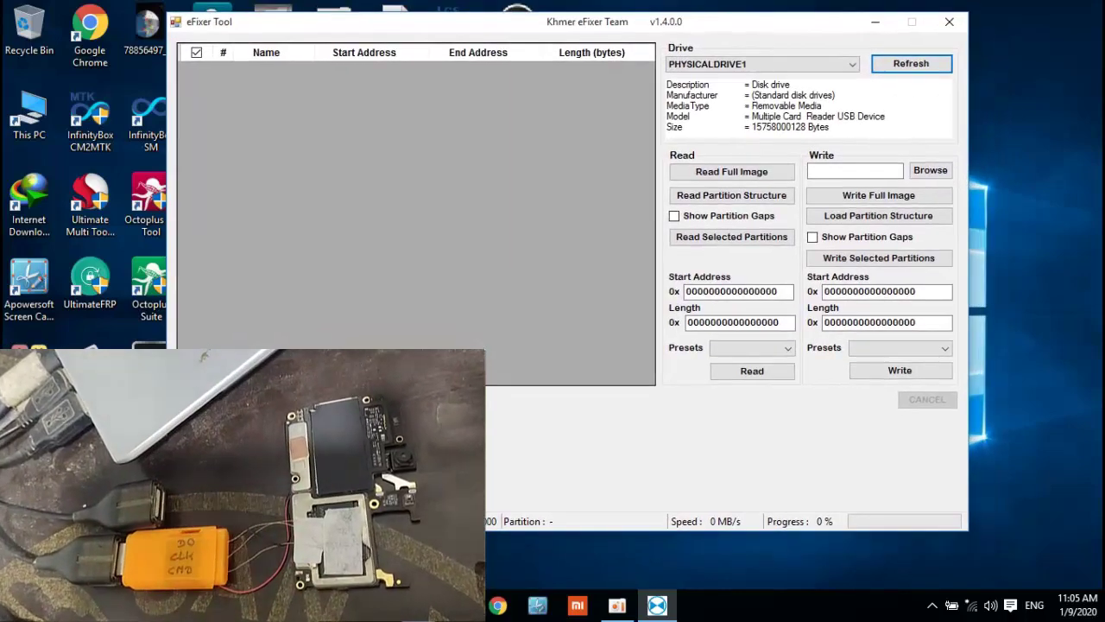
right_click(1037, 139)
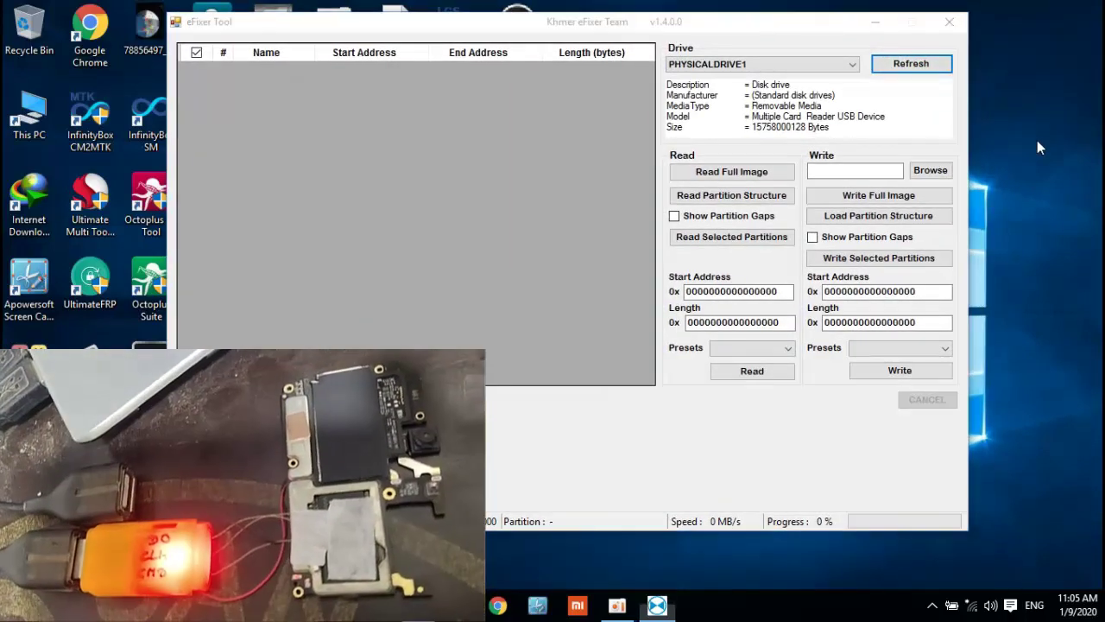
click(1021, 192)
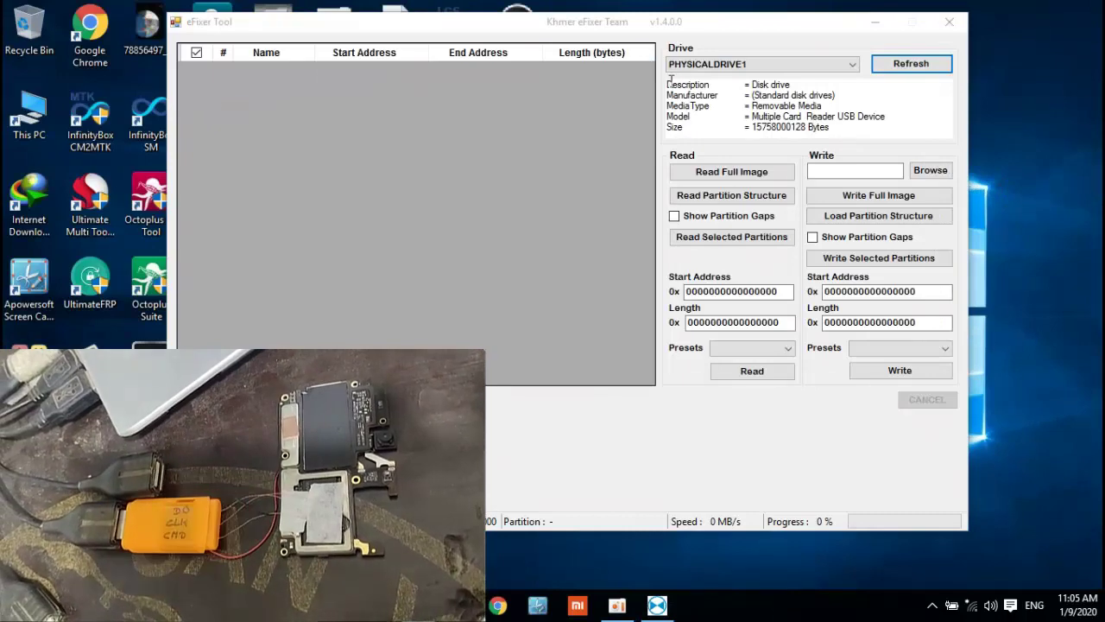
Examine the drive's description, manufacturer, media type, model and size details.
click(671, 82)
drag(839, 126, 853, 76)
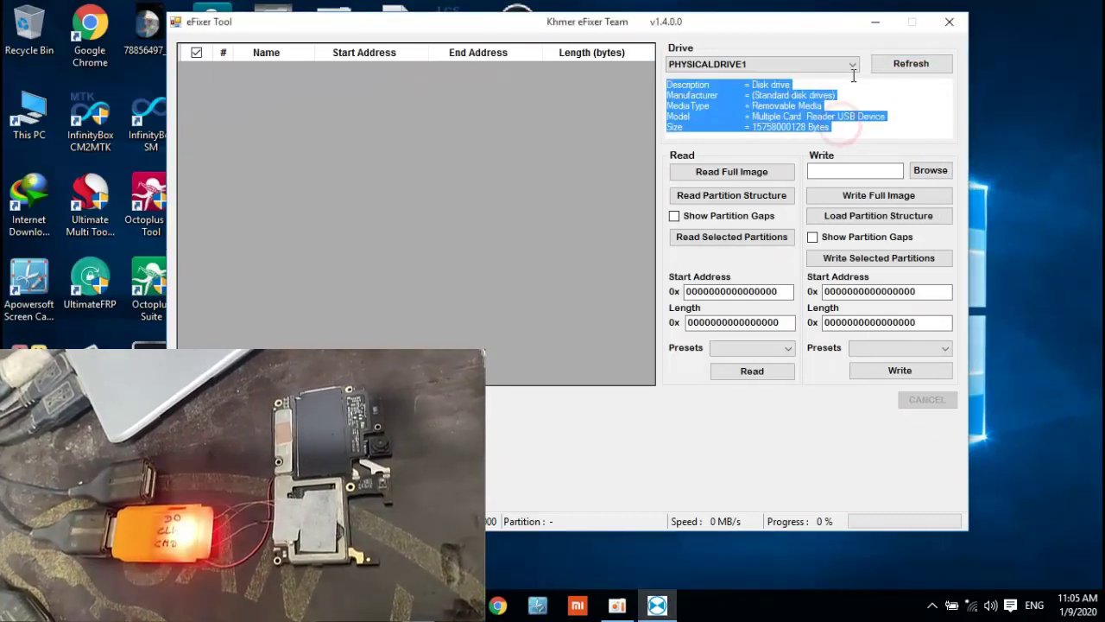
click(903, 103)
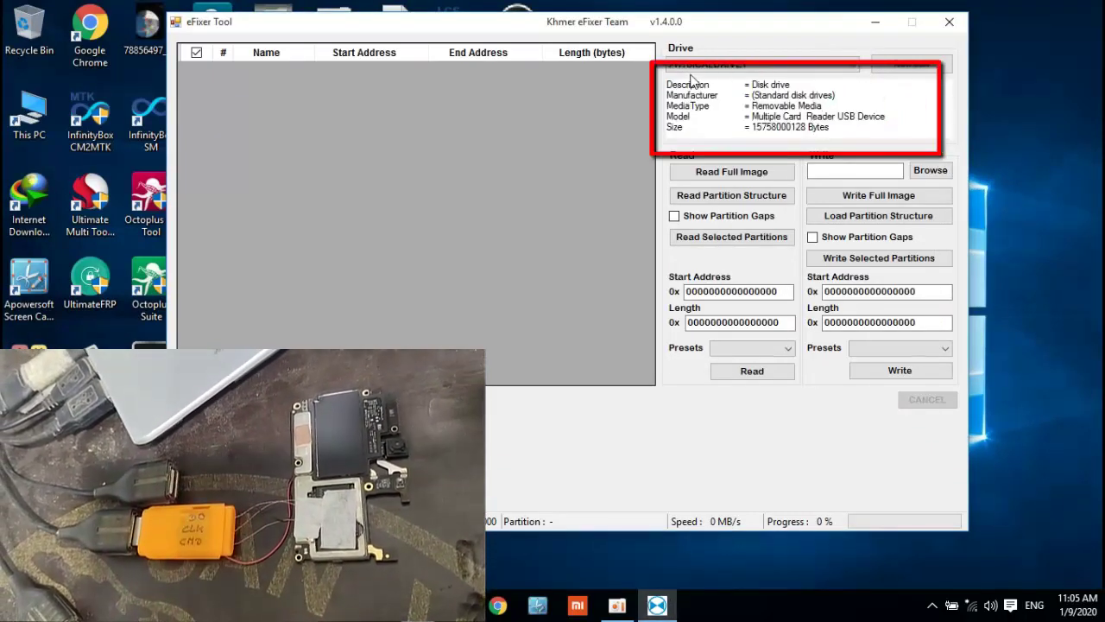
drag(846, 86, 858, 143)
click(873, 127)
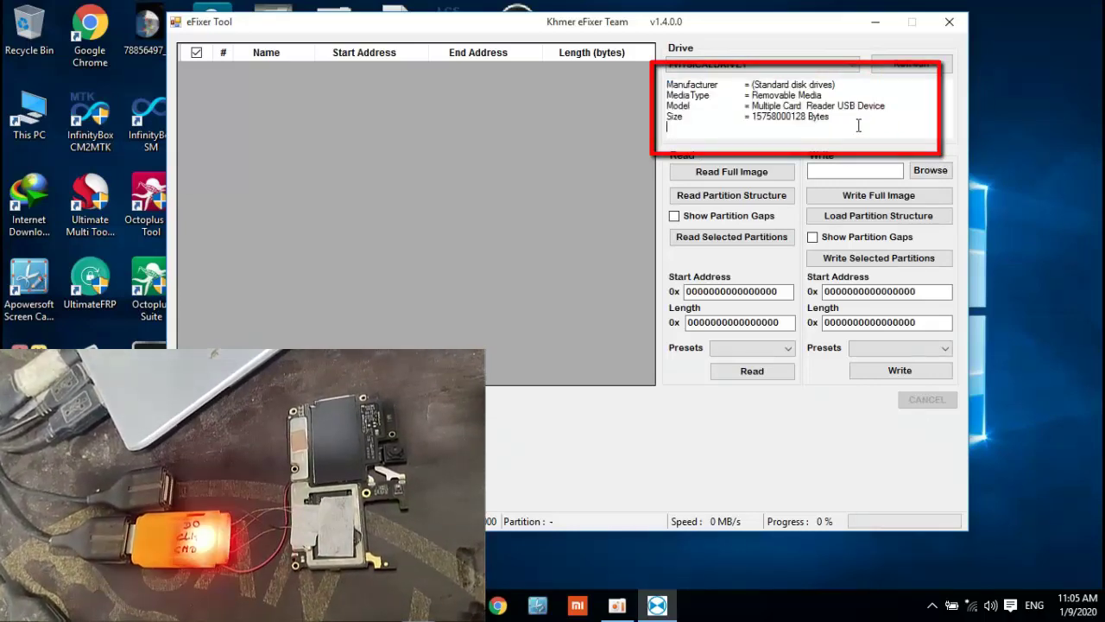
right_click(931, 144)
click(1012, 199)
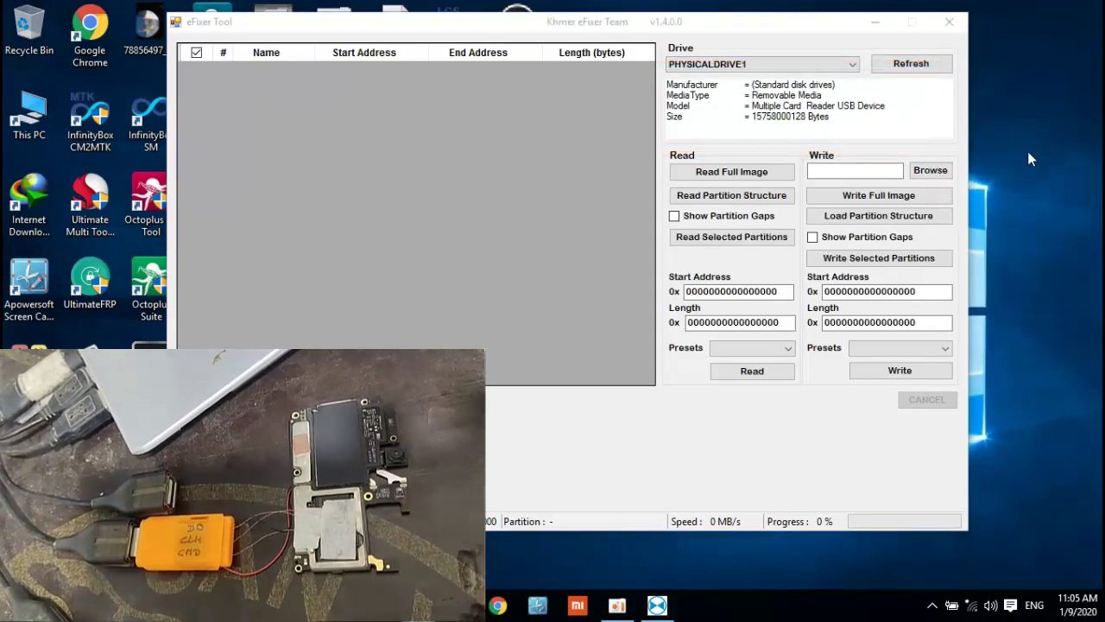
right_click(1027, 151)
click(1012, 199)
Read the partition structure of PHYSICALDRIVE1 and look through the whole partition list.
click(768, 197)
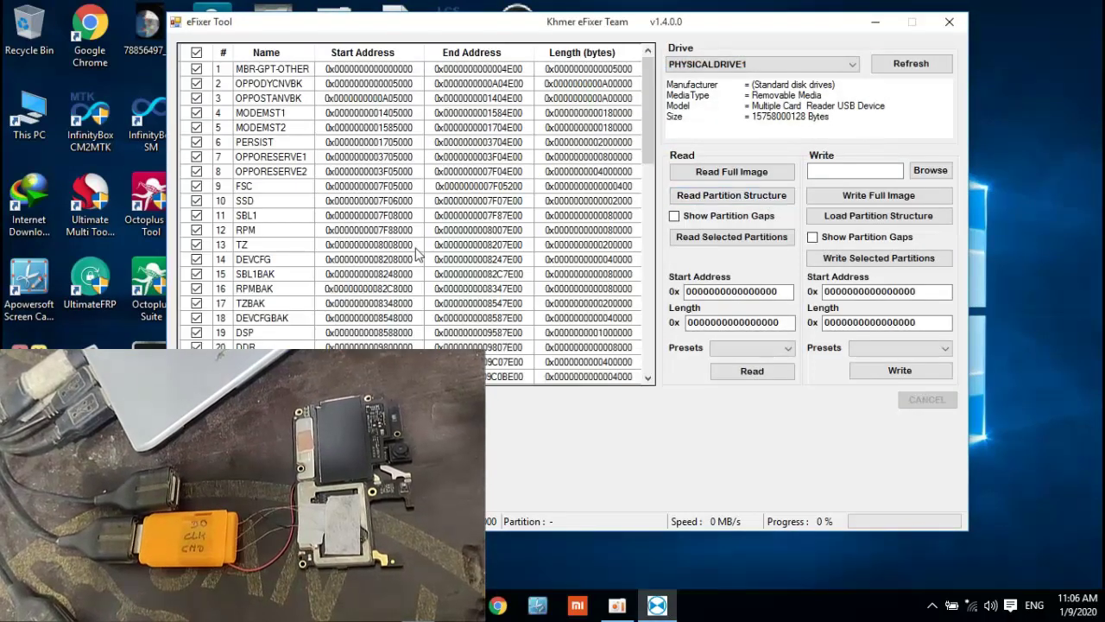
scroll(421, 240, down, 14)
scroll(421, 240, up, 13)
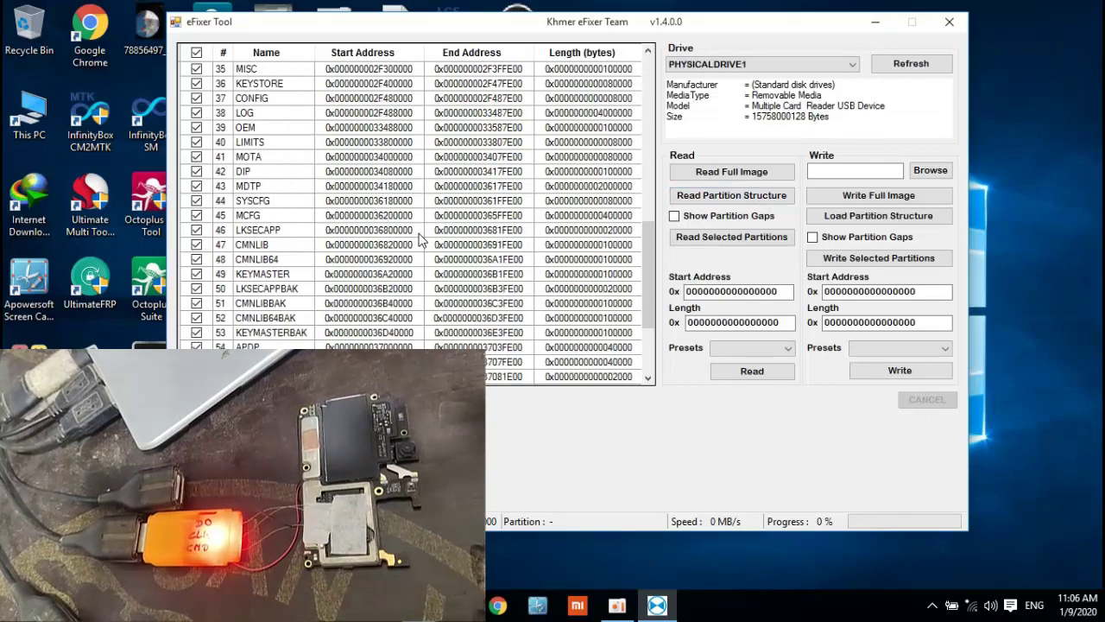
scroll(421, 240, up, 2)
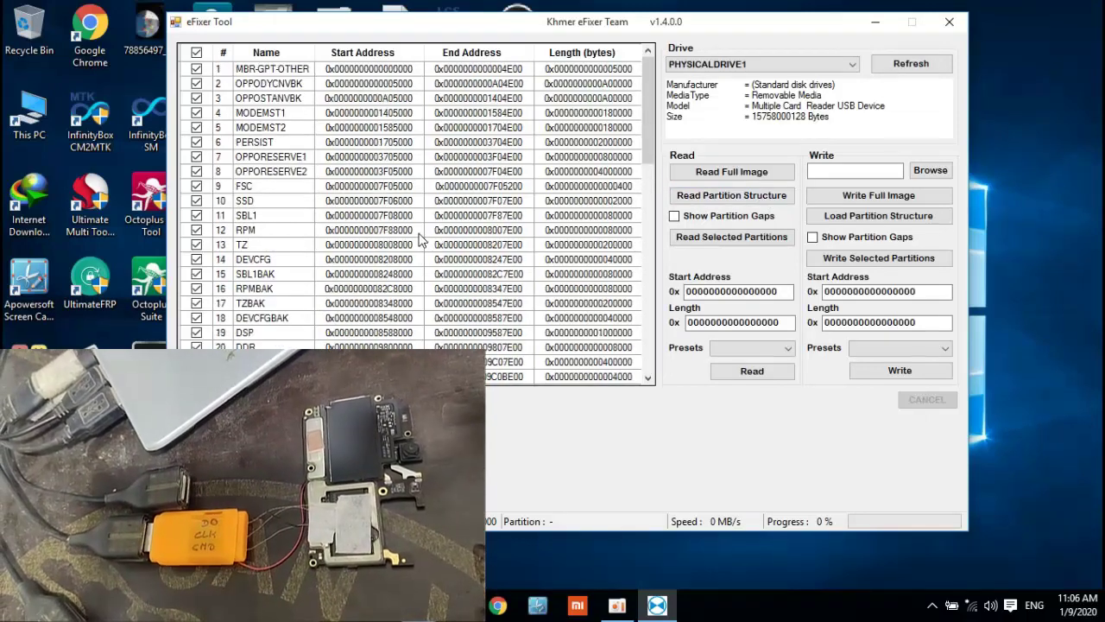
scroll(421, 240, down, 14)
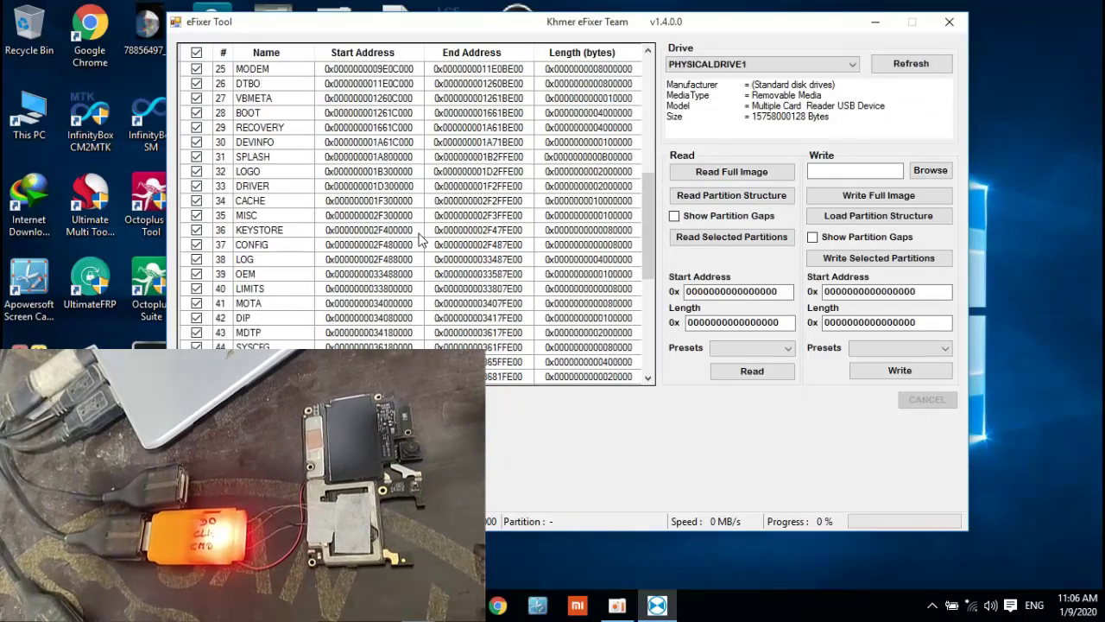
Choose the 32 MB preset as the length for reading from the drive.
click(791, 347)
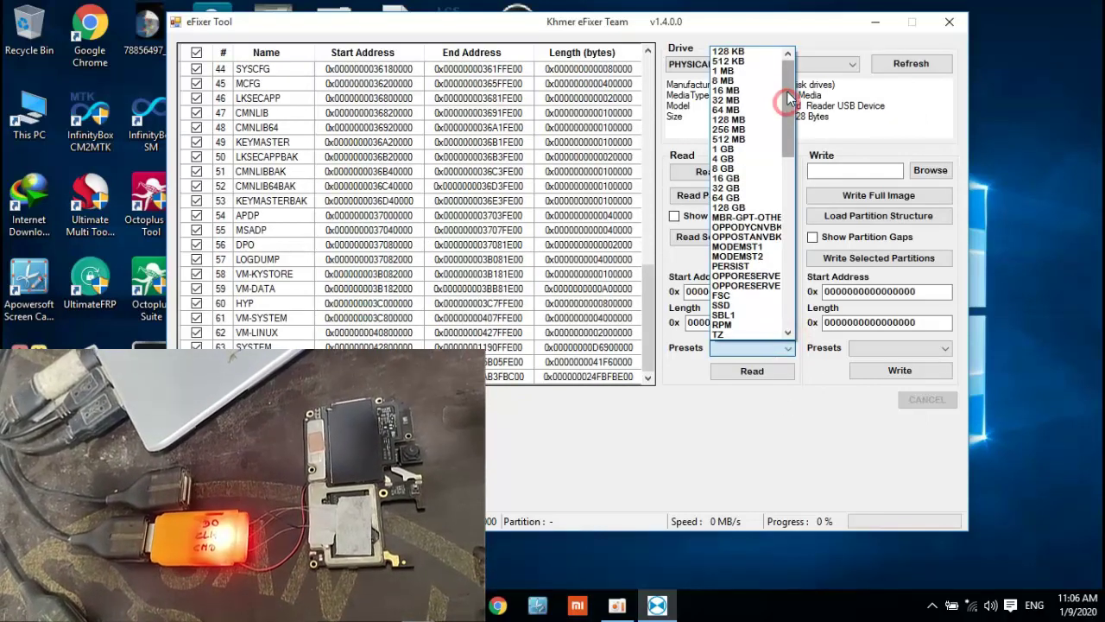
scroll(789, 119, up, 1)
scroll(778, 112, up, 1)
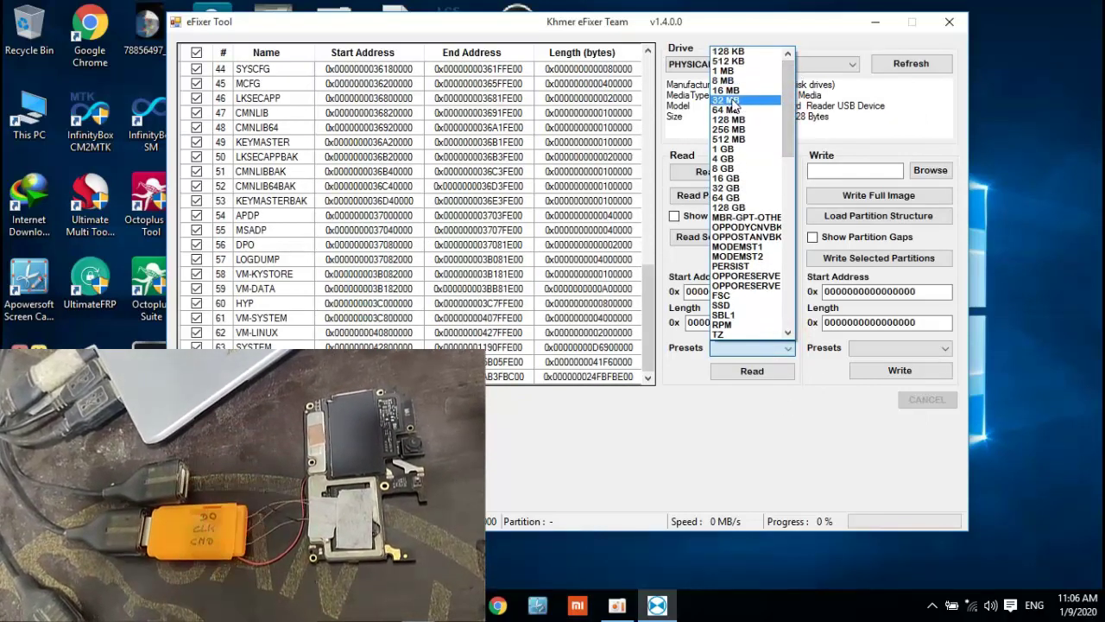
click(738, 100)
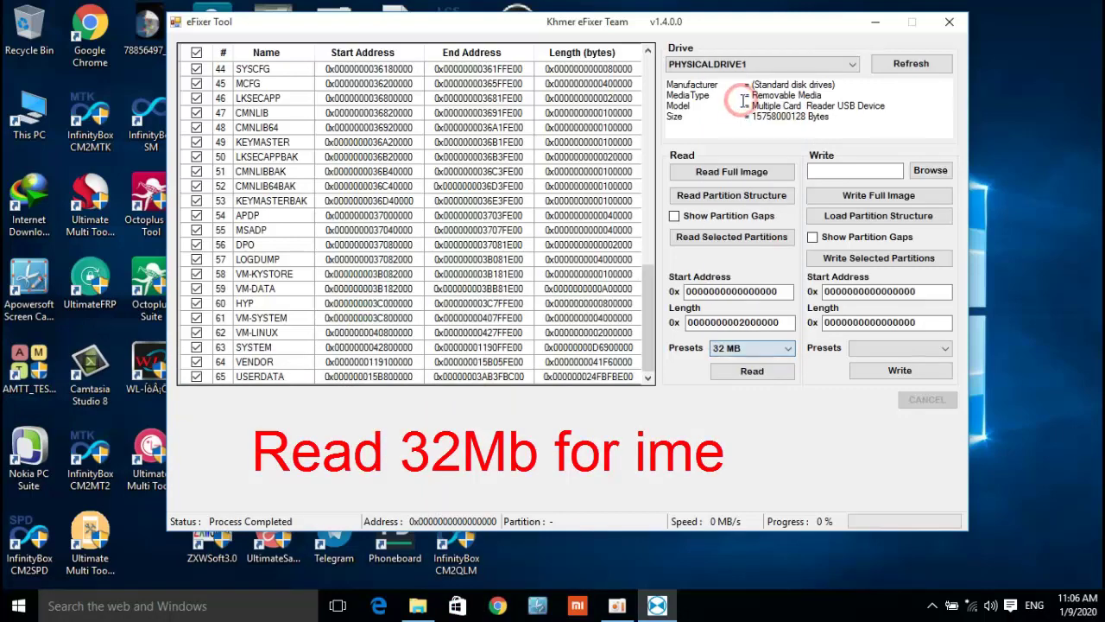
Read the preset range and save it as a bin file named Image in a new desktop folder "OPPO A3s 1853".
click(751, 371)
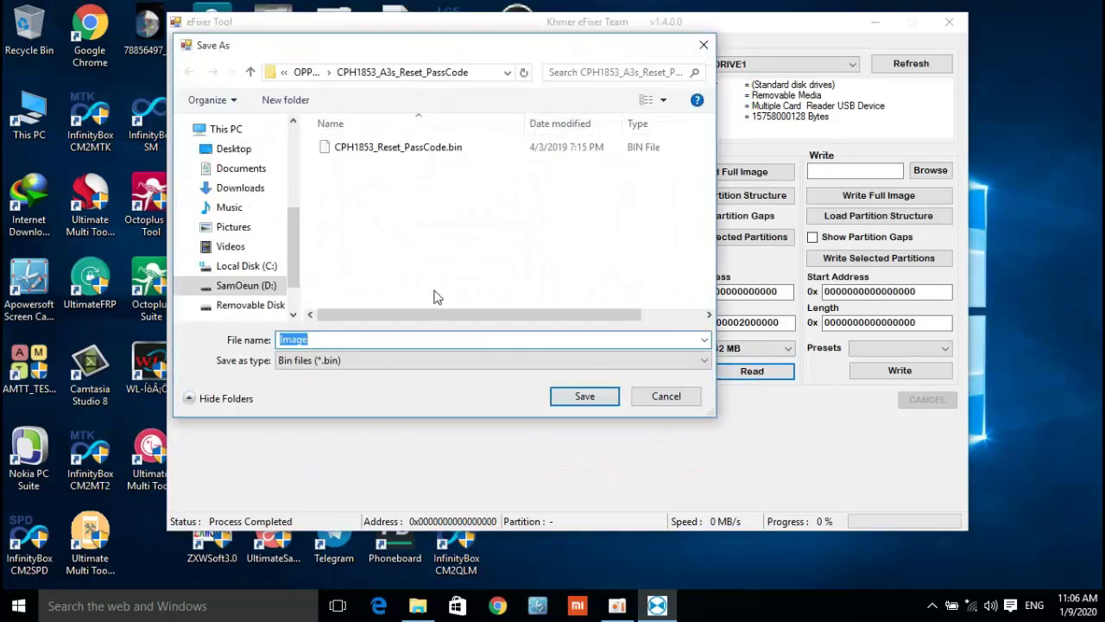
click(247, 151)
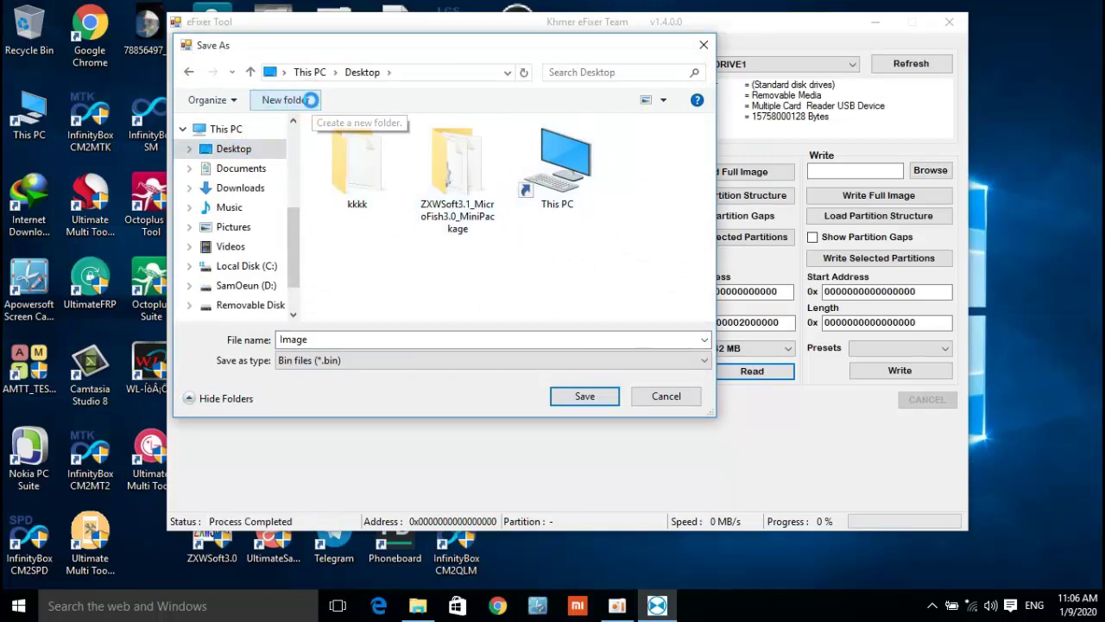
click(310, 100)
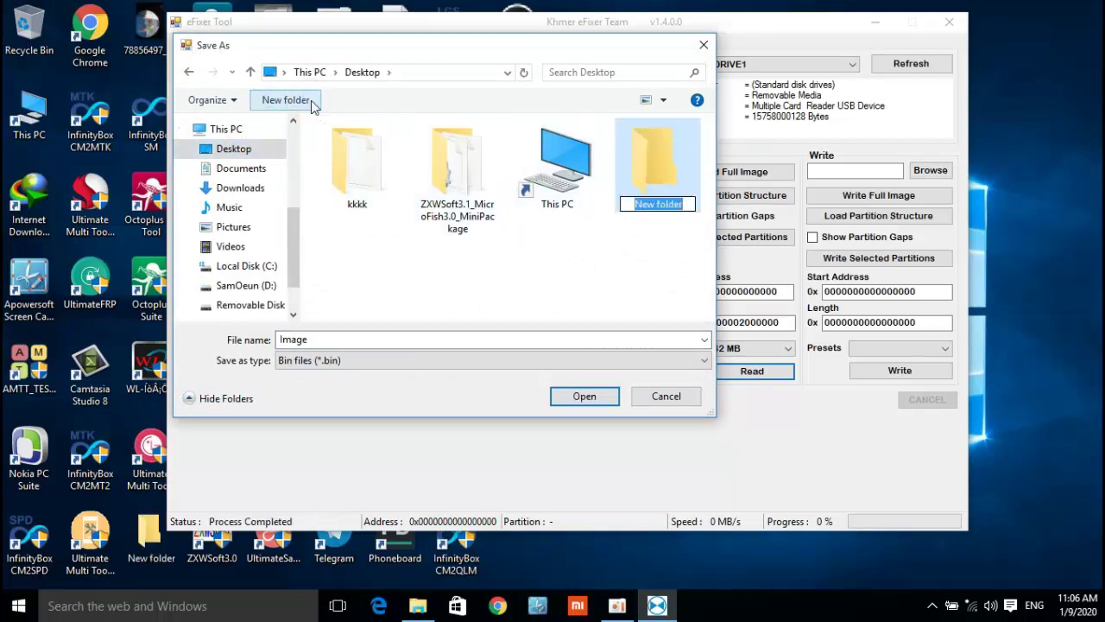
text(OPPO)
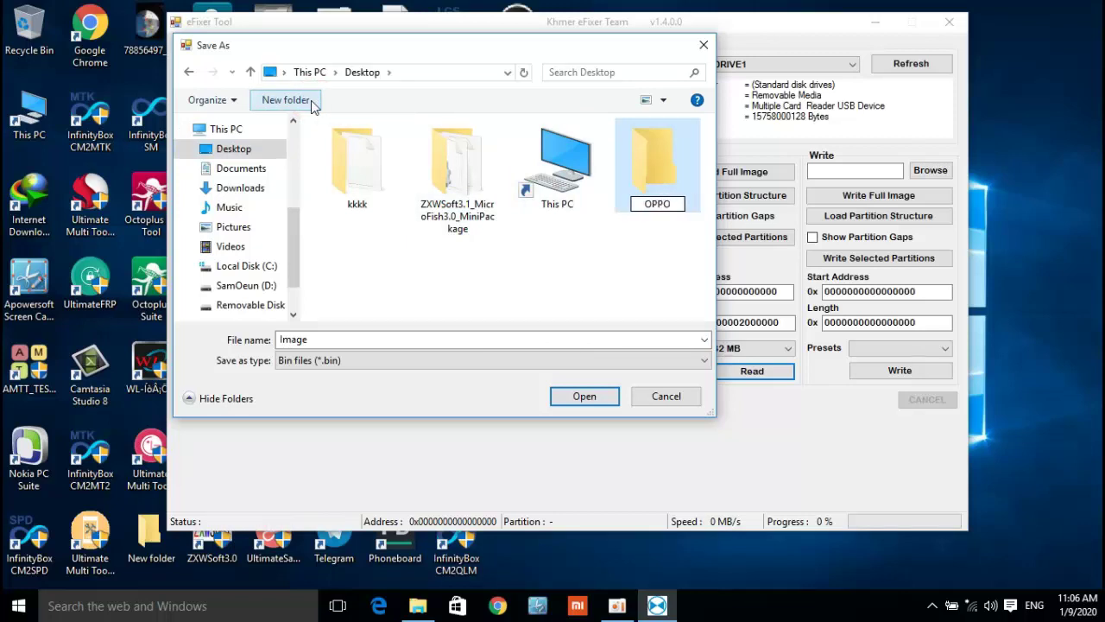
text( A3)
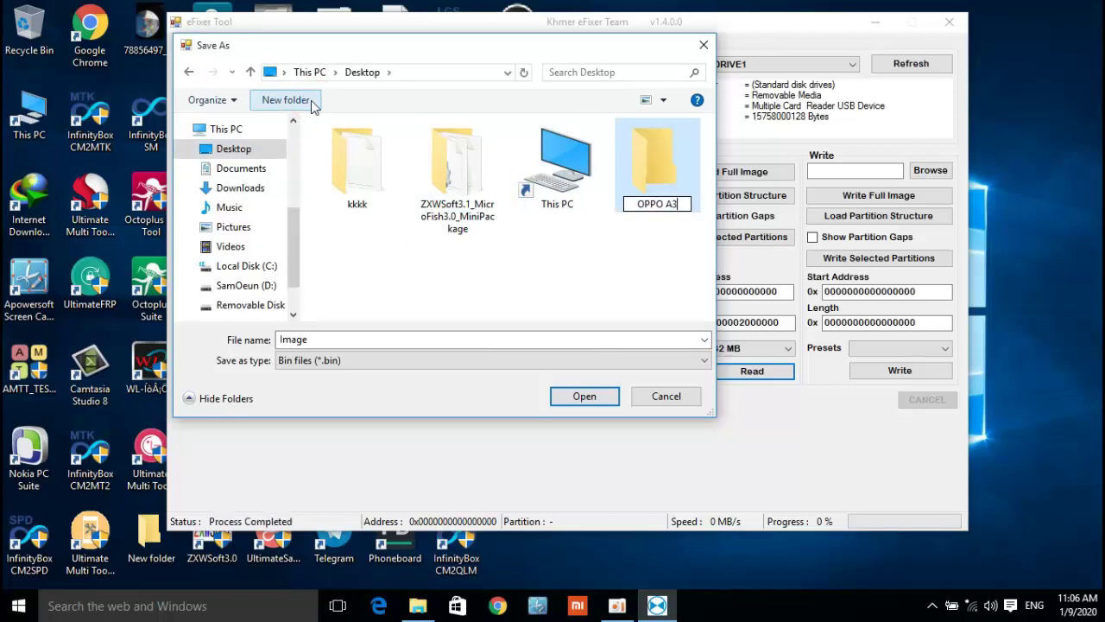
text(s 1)
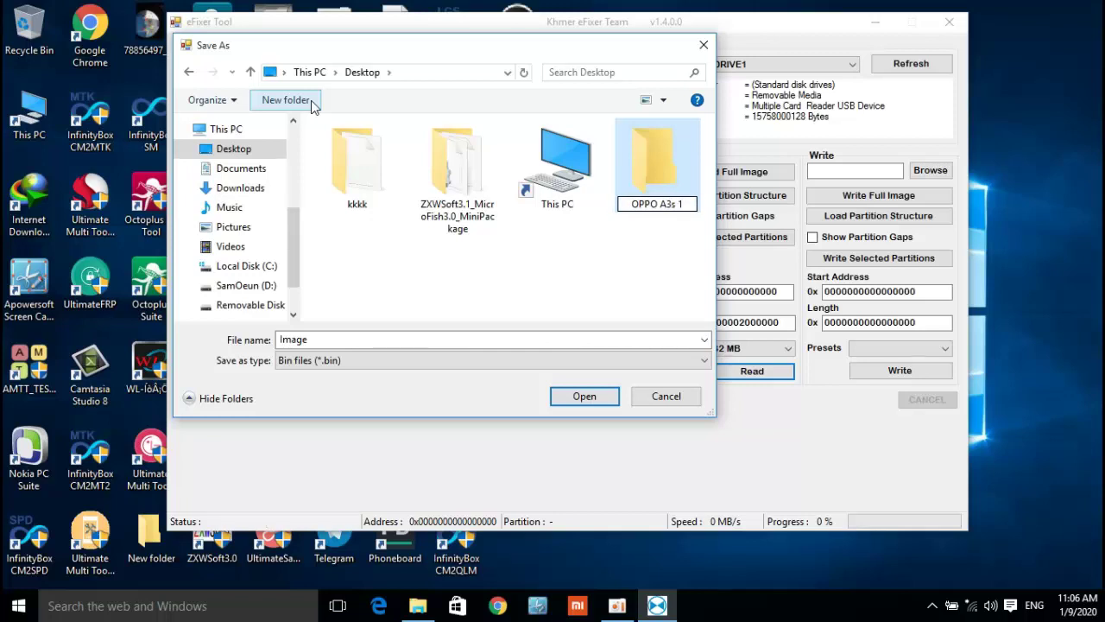
text(853)
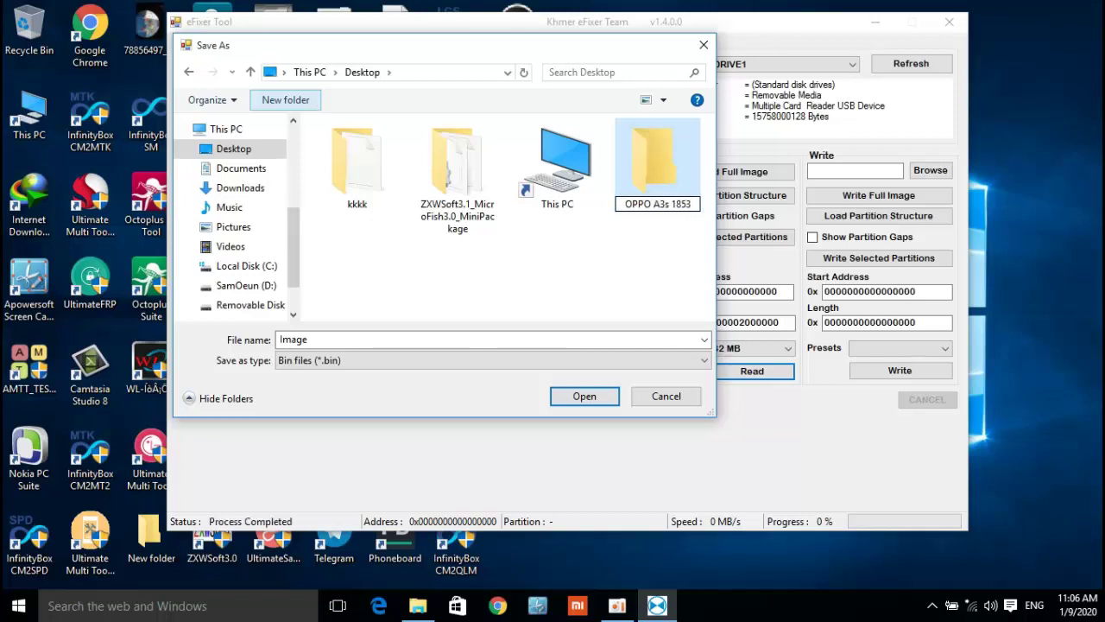
click(590, 278)
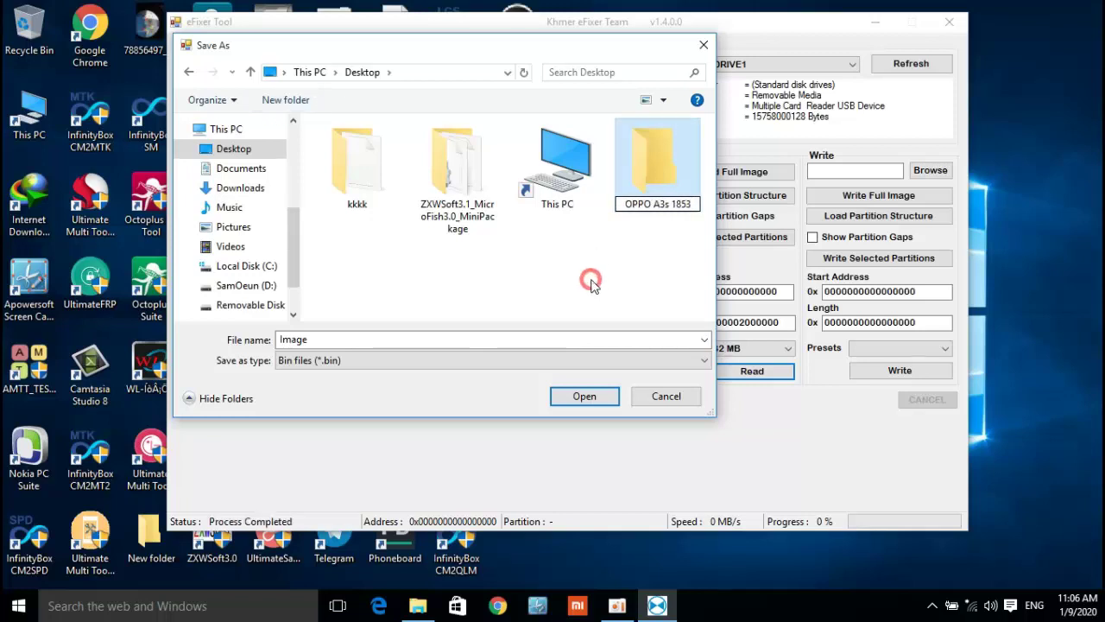
double_click(674, 186)
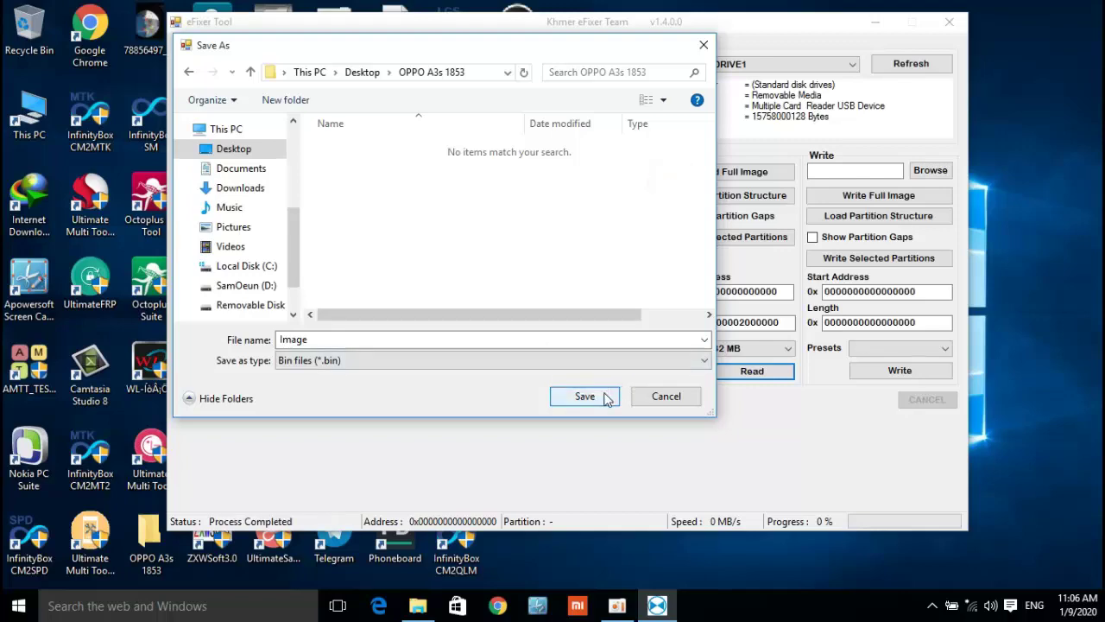
click(585, 397)
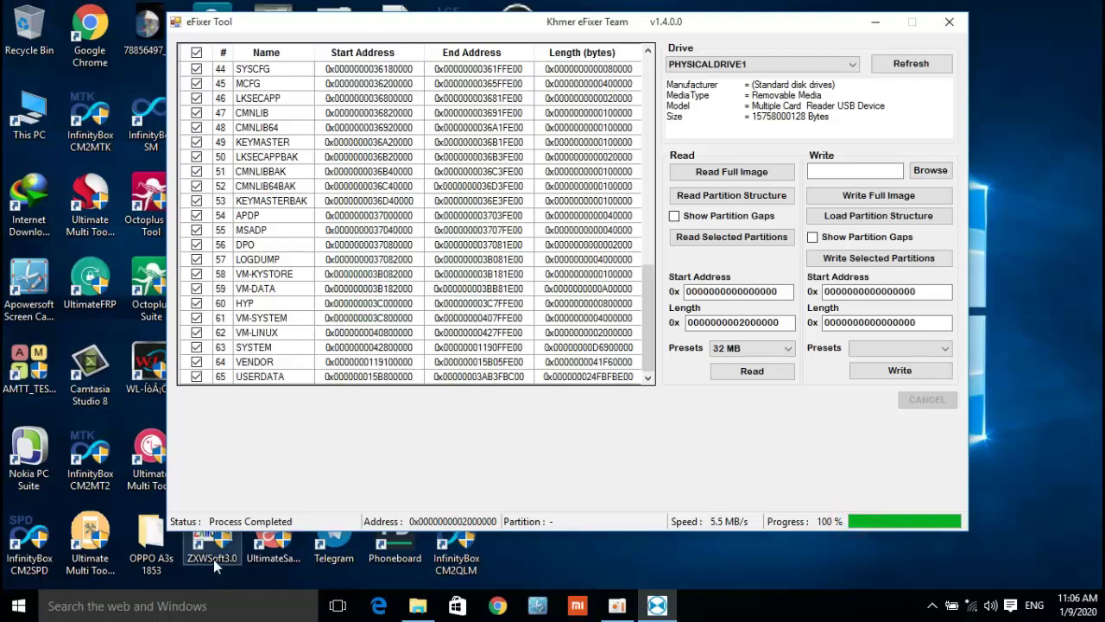
Read the drive's partition structure again after the backup.
right_click(989, 259)
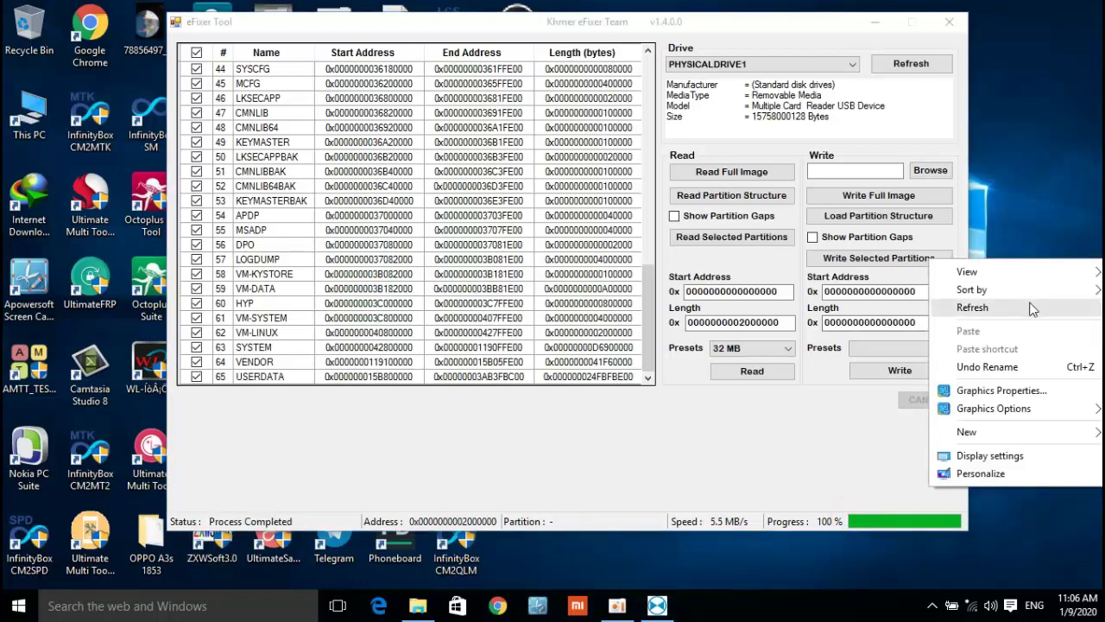
click(994, 306)
click(725, 199)
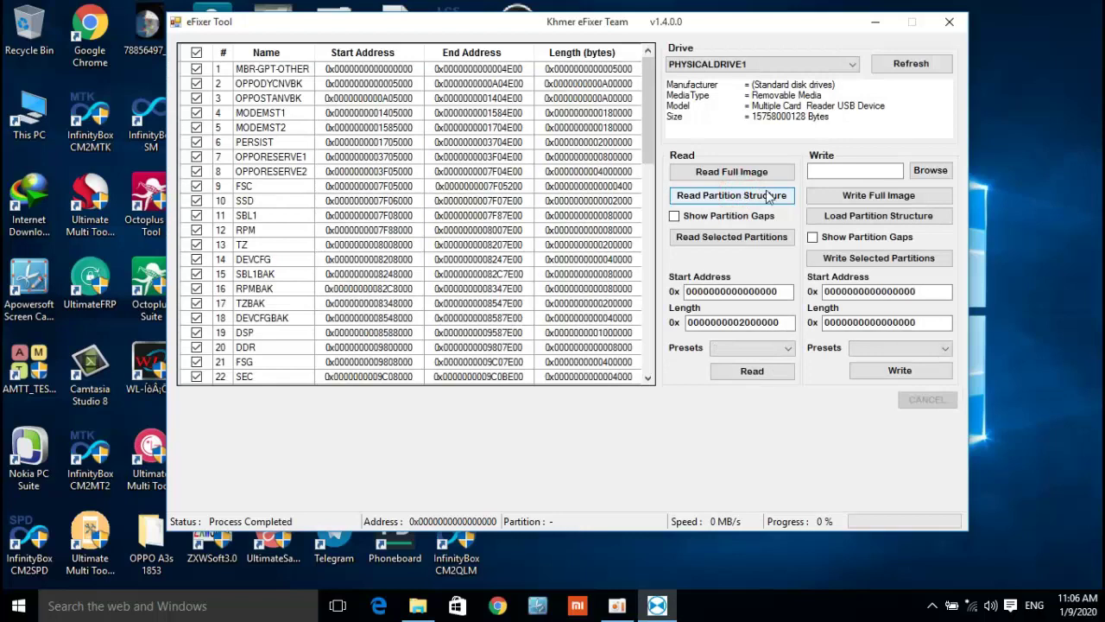
Choose A3S_CPH1853EX_Unlock_SIM.bin from drive D's FIRMWARE\ALL BOX& Dongle\B-BOX TOOL\ALL FIRMWARE\OPPO\A3s\A3S_CPH1853EX_Unlock_SIM folder as the image to write.
click(932, 171)
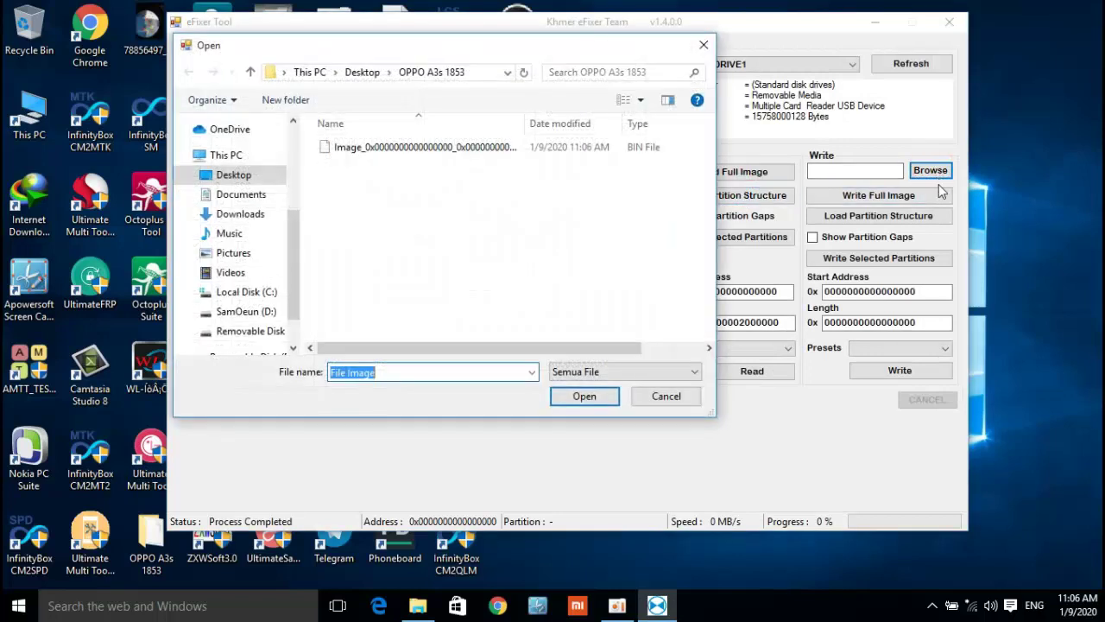
click(309, 72)
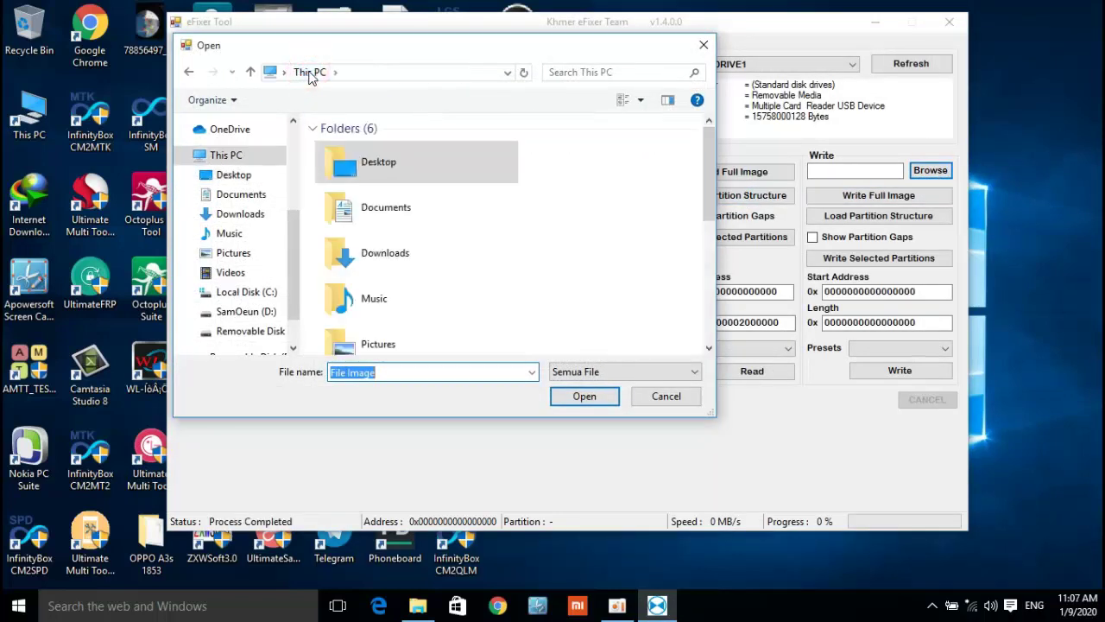
click(268, 313)
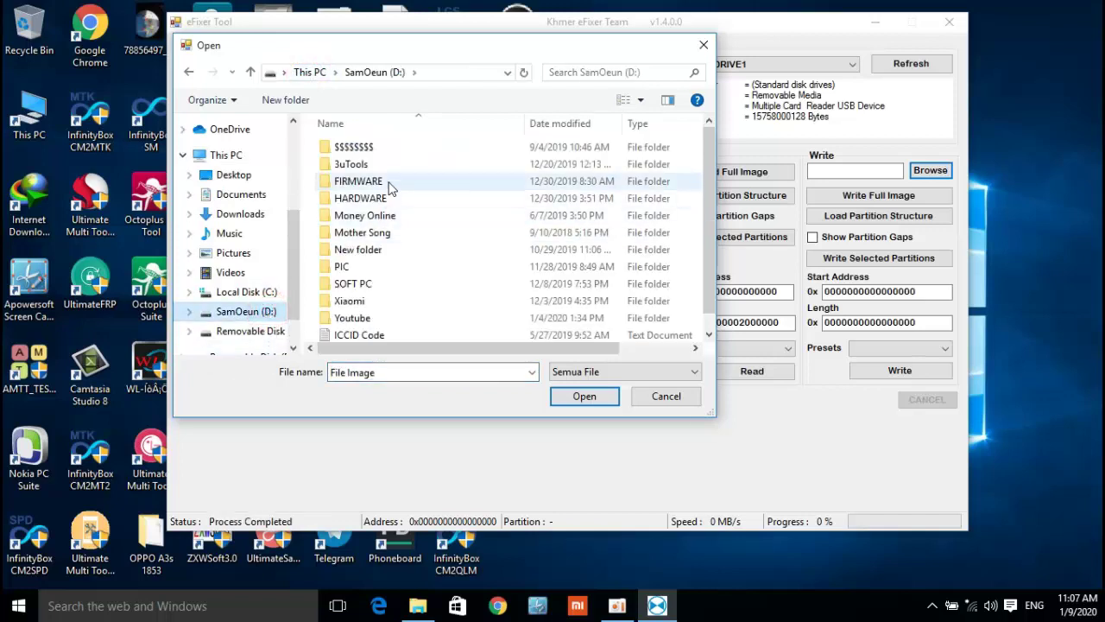
double_click(388, 182)
double_click(383, 148)
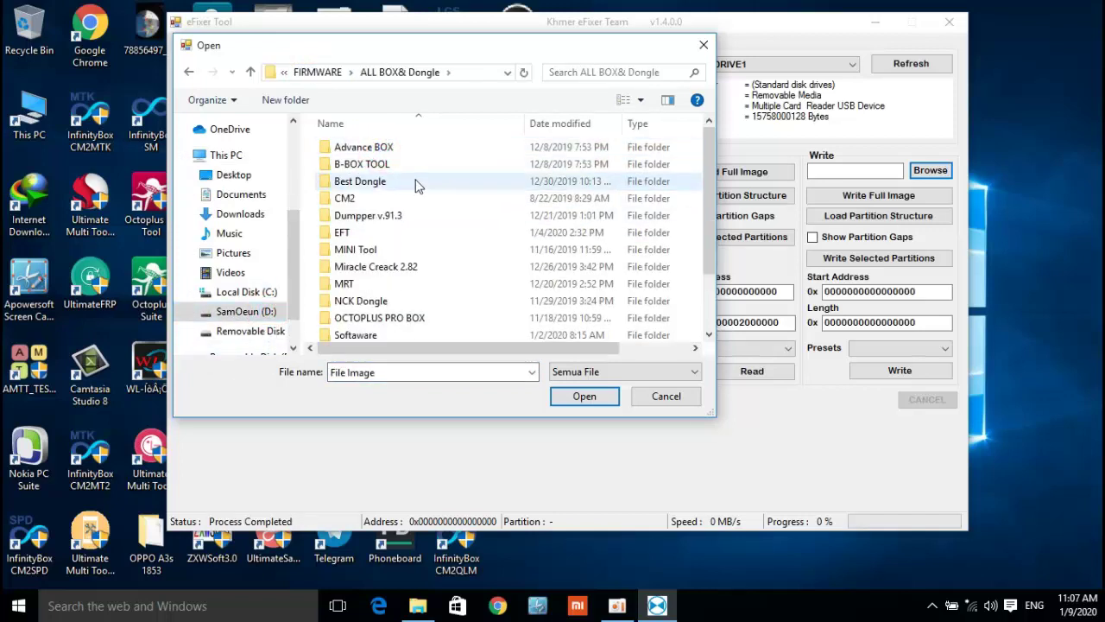
double_click(389, 165)
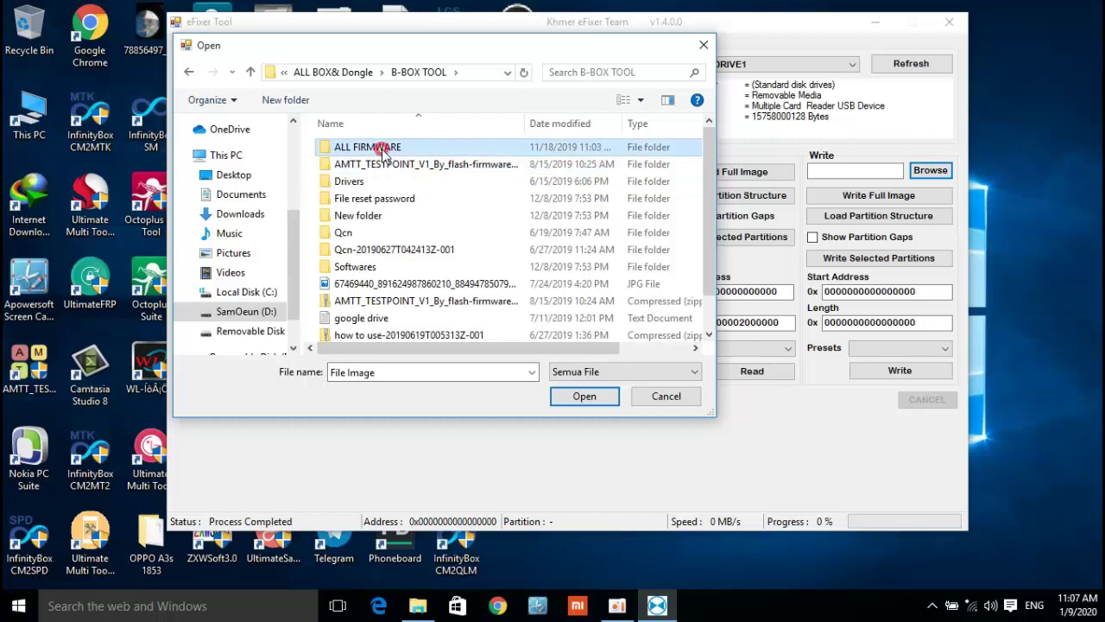
double_click(386, 150)
double_click(360, 180)
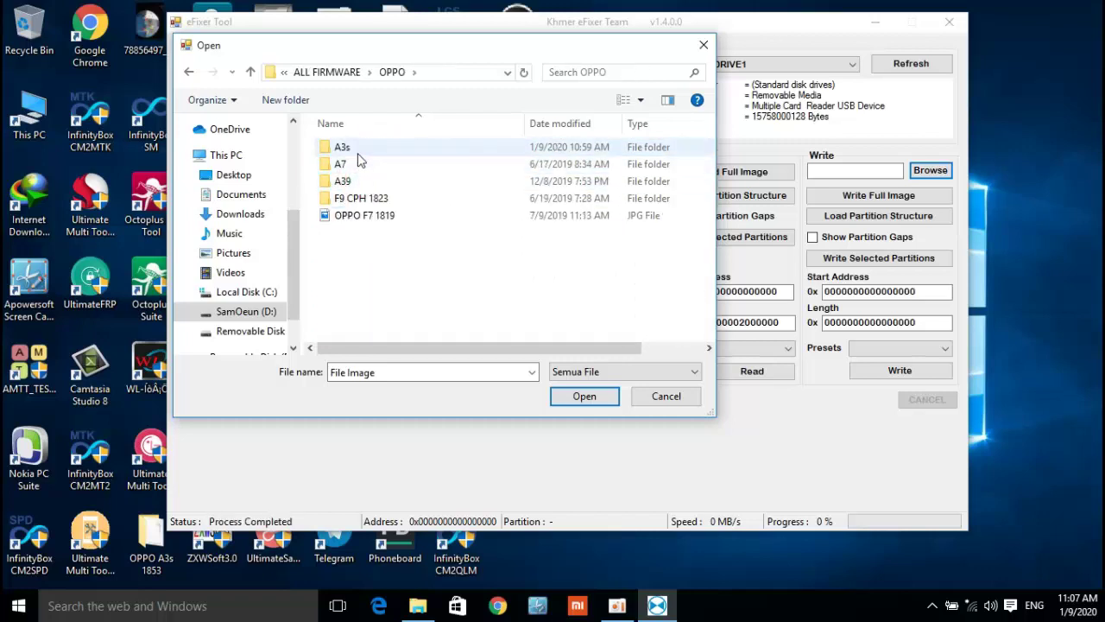
double_click(350, 148)
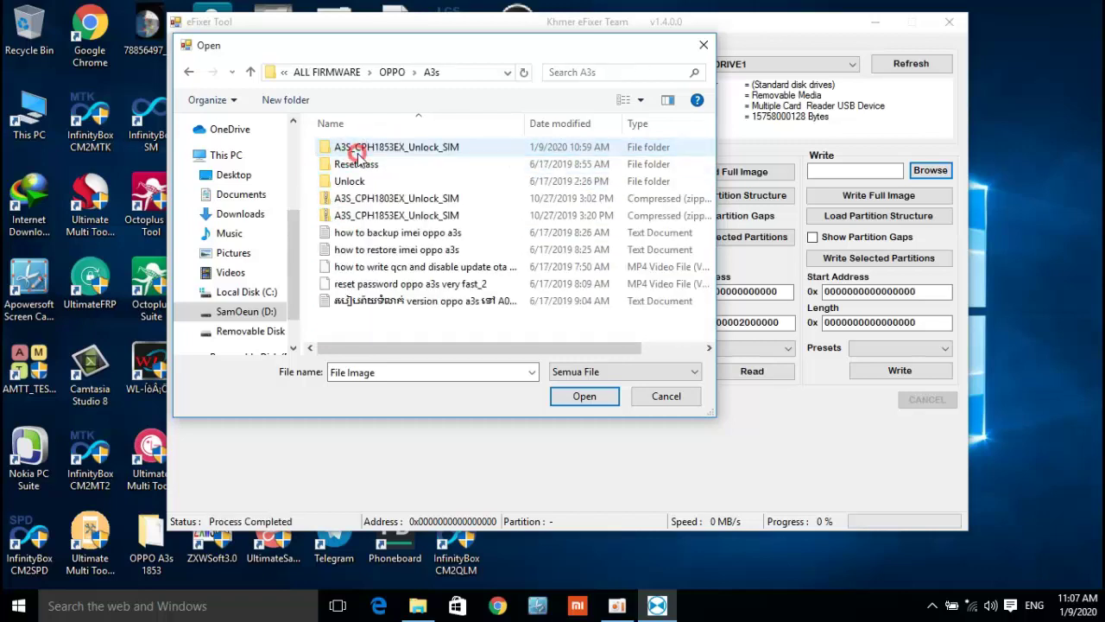
double_click(434, 153)
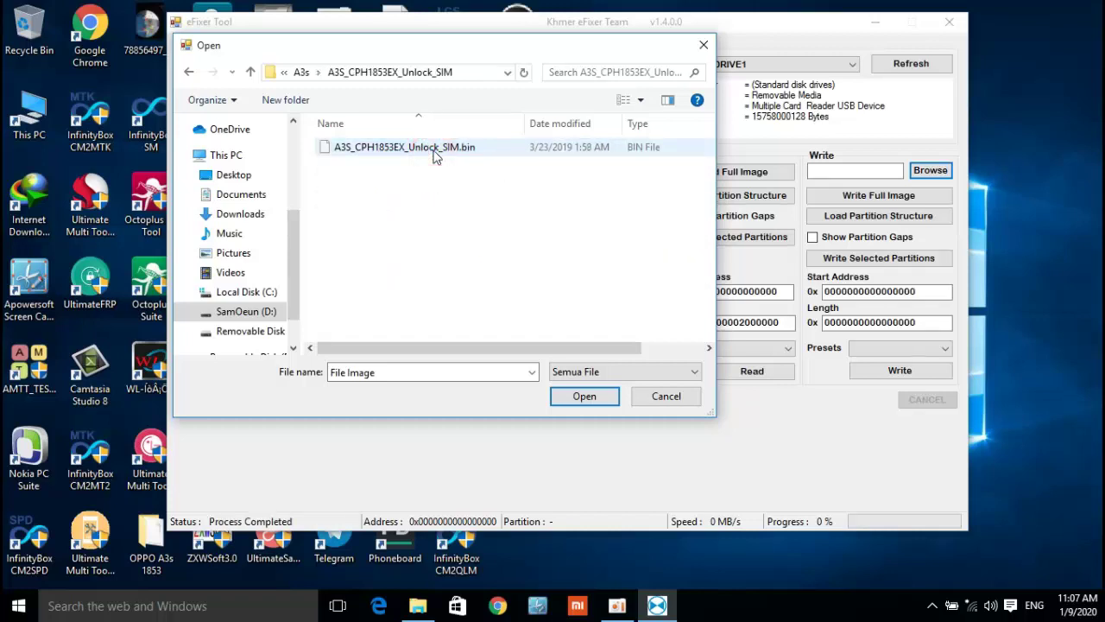
click(422, 148)
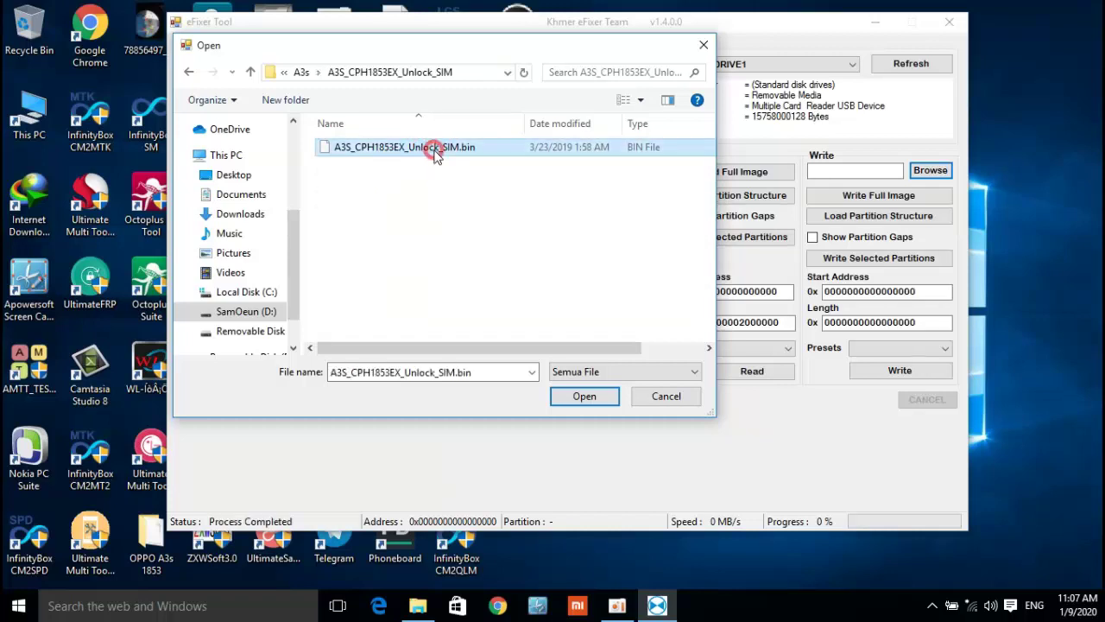
click(585, 396)
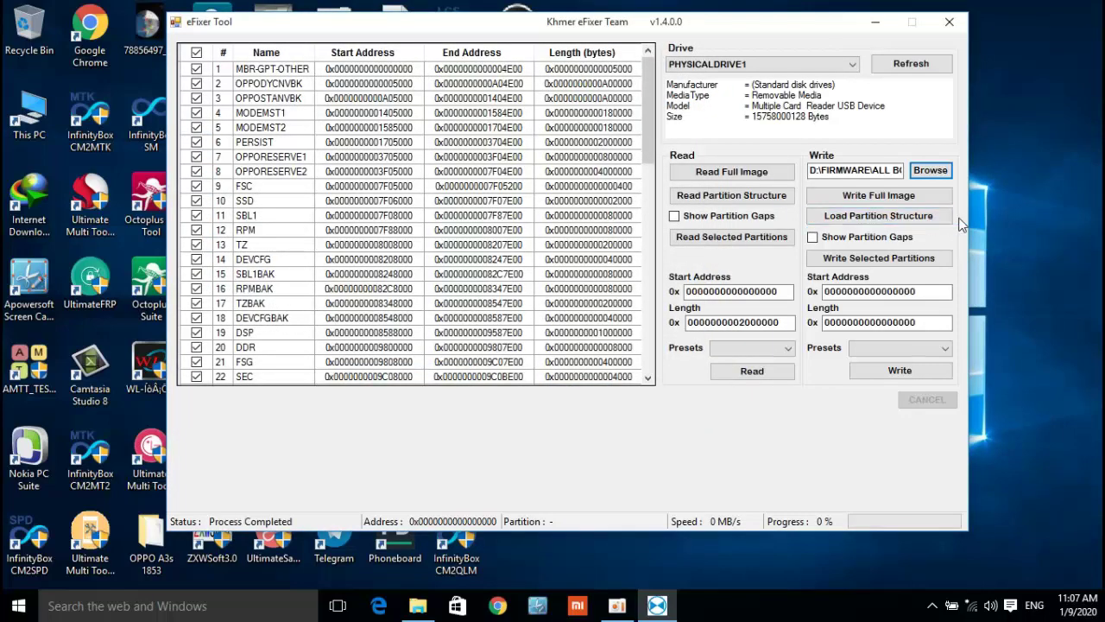
Load the partition structure of the chosen firmware file and write the full image to PHYSICALDRIVE1.
click(874, 222)
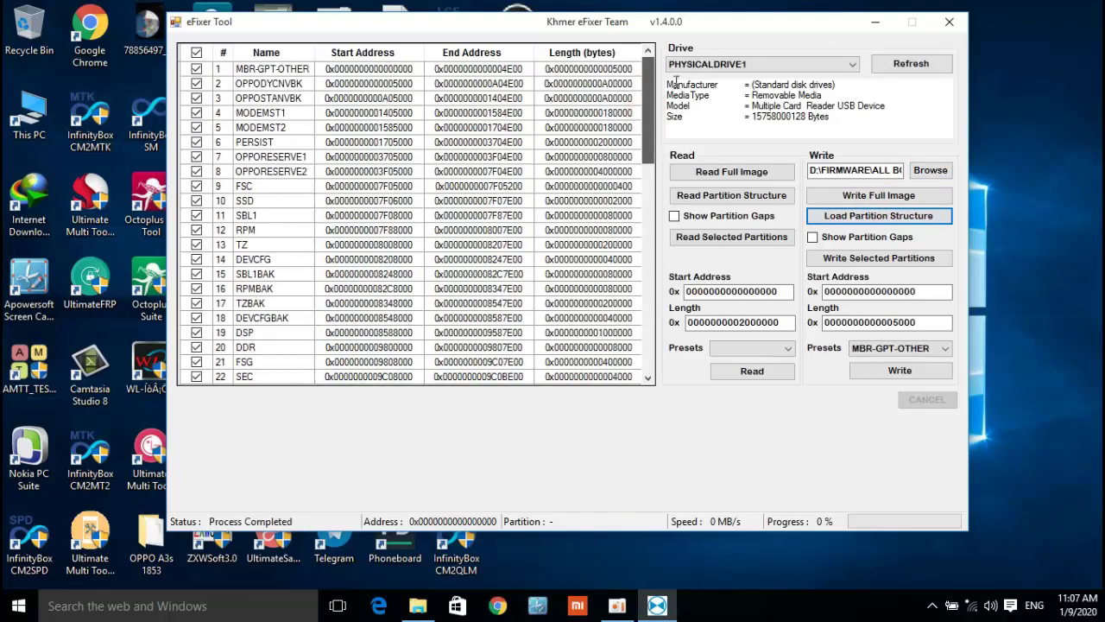
click(889, 222)
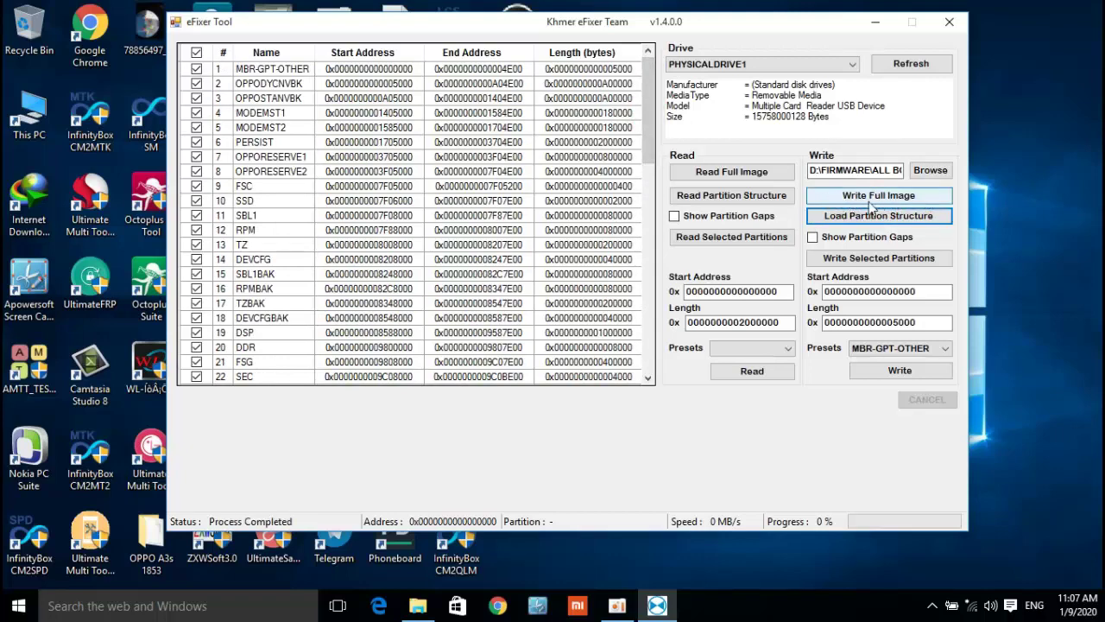
click(861, 197)
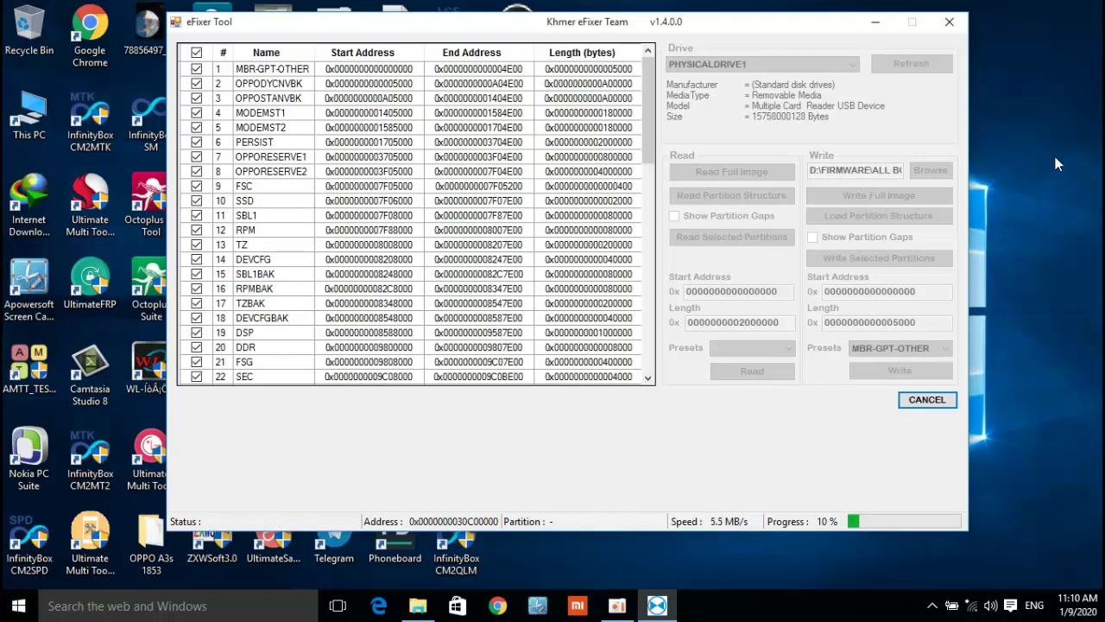
drag(447, 22, 414, 50)
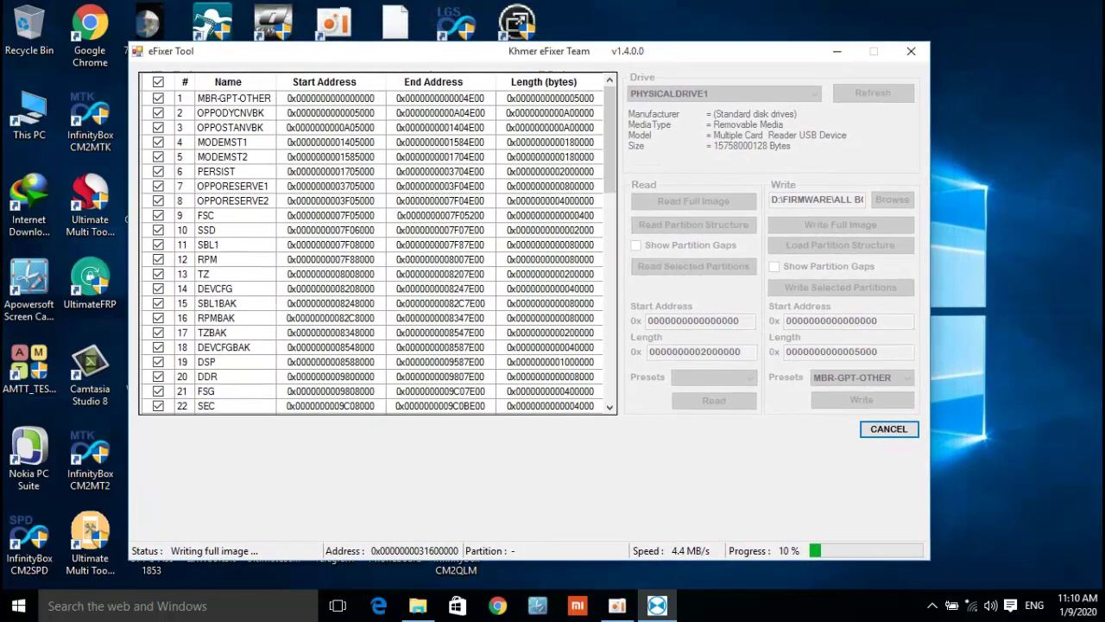
right_click(991, 171)
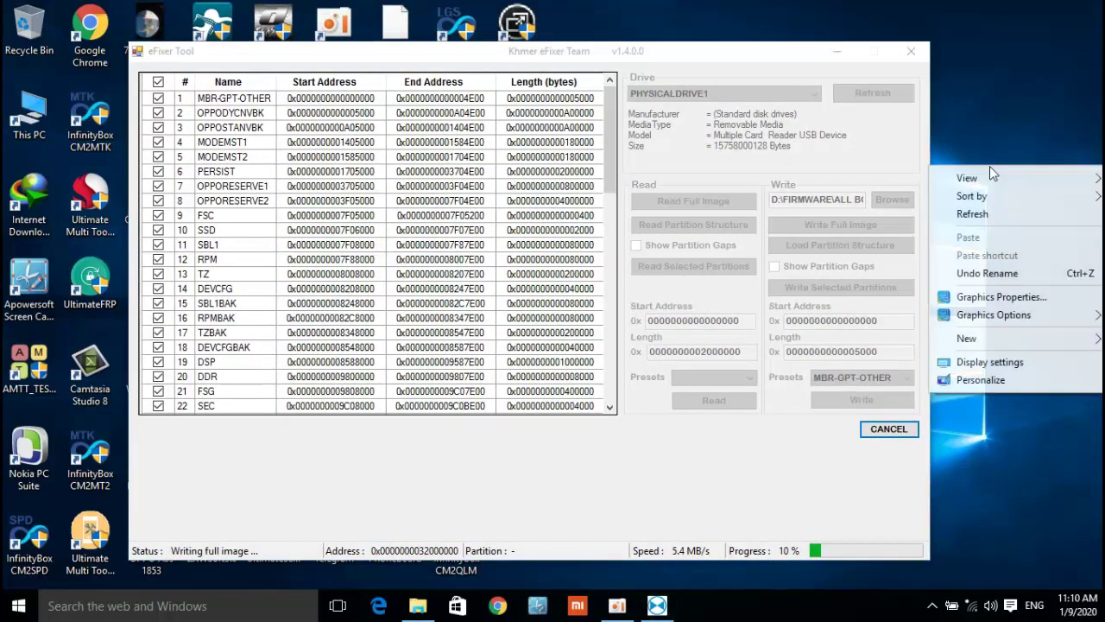
click(995, 214)
right_click(1052, 170)
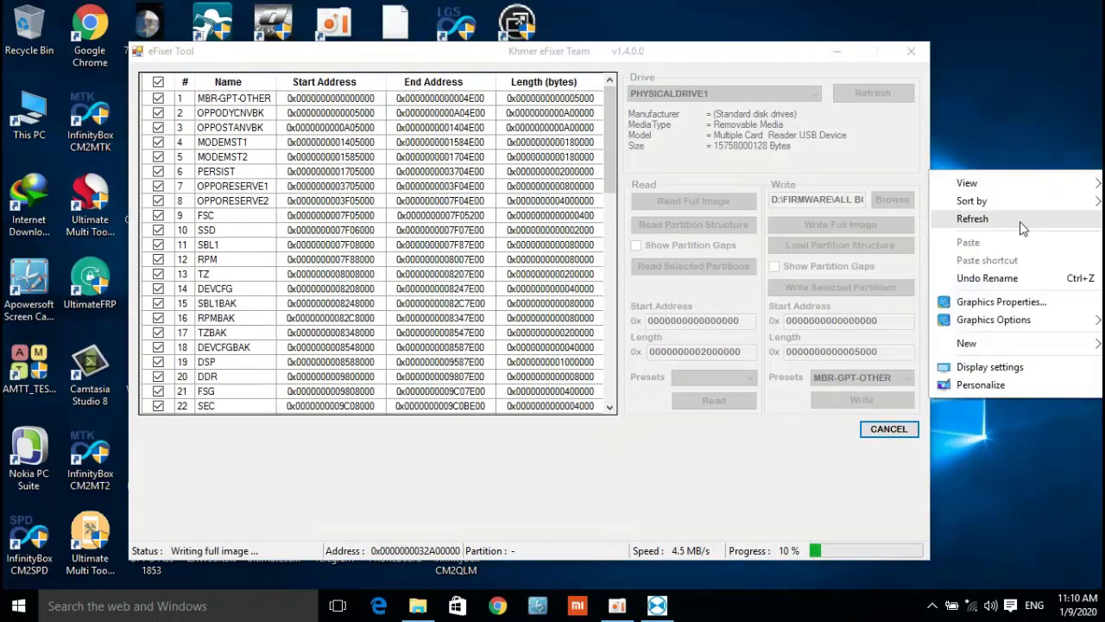
click(993, 223)
right_click(1035, 178)
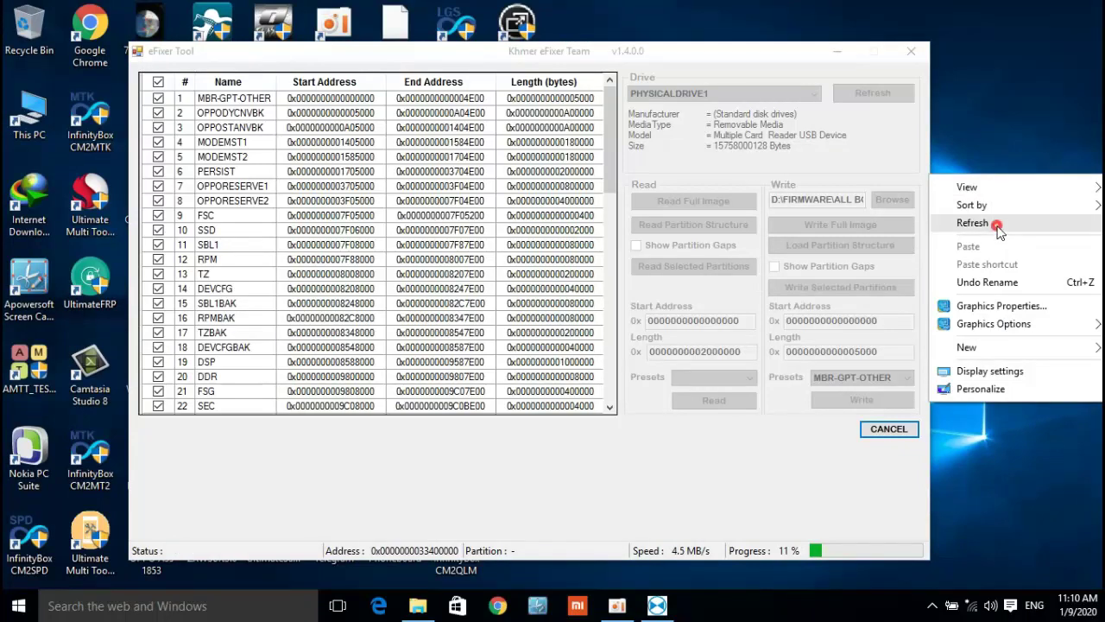
click(997, 225)
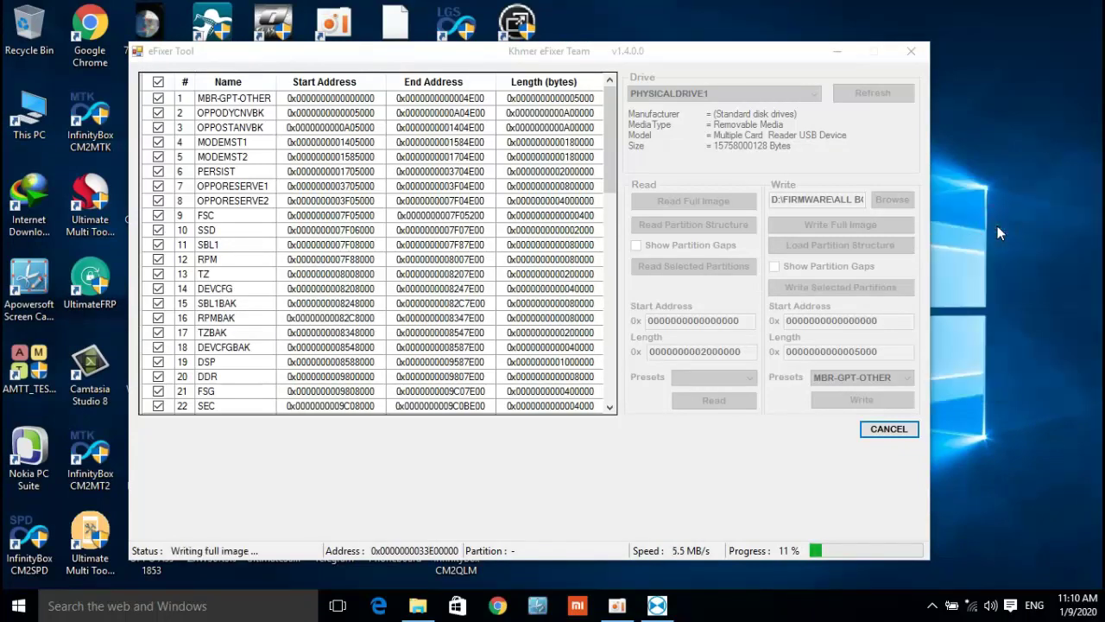
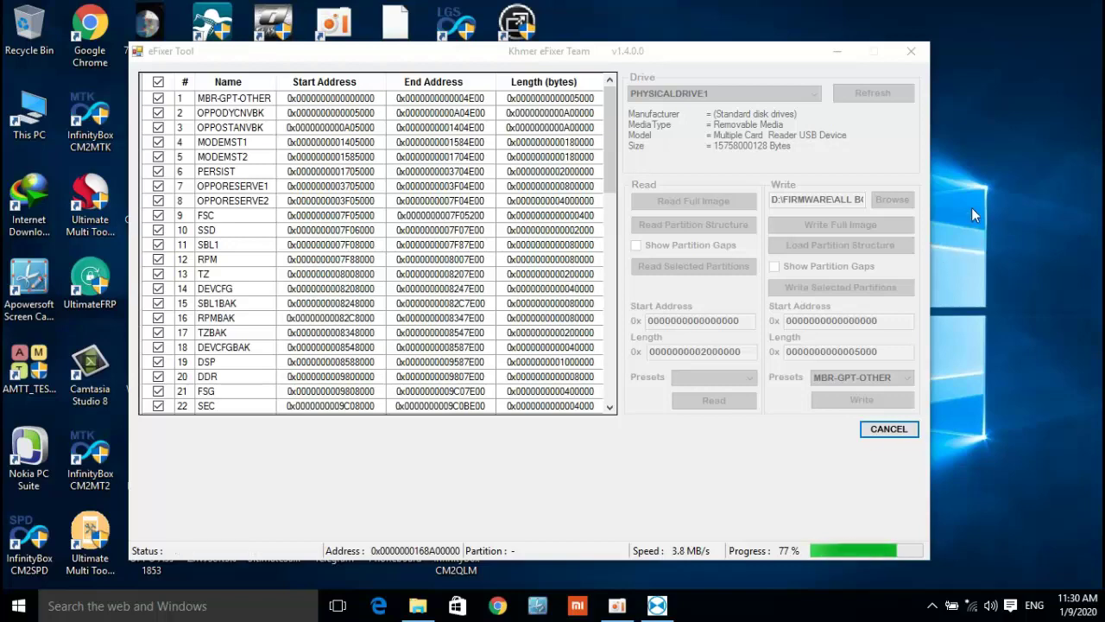
right_click(1054, 102)
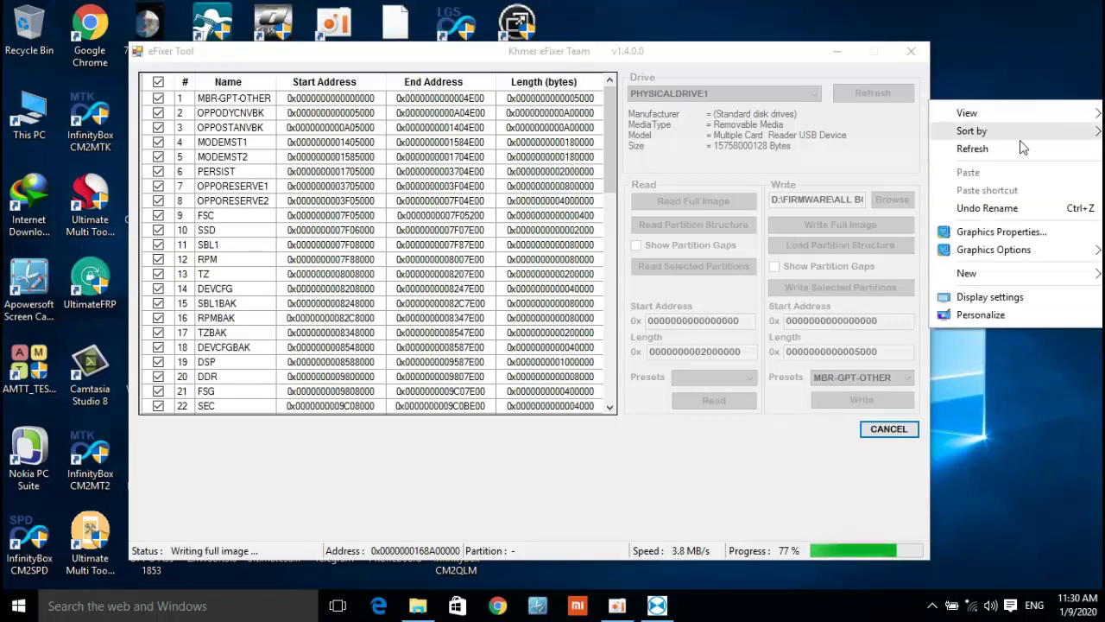
click(1002, 147)
right_click(1001, 147)
click(1008, 179)
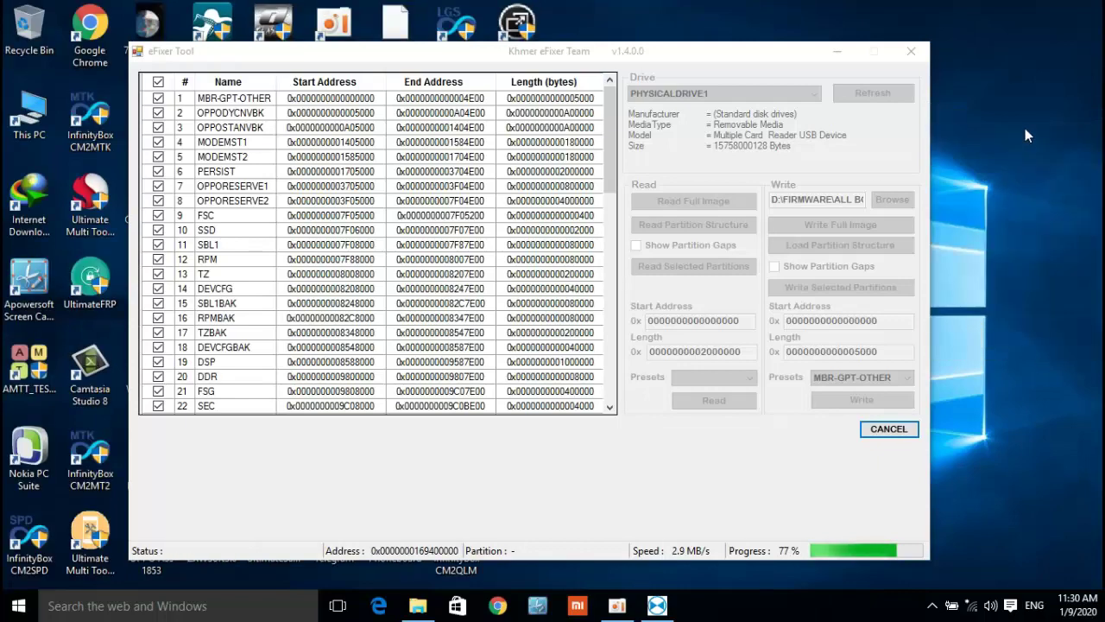
right_click(1025, 128)
click(1007, 176)
right_click(1017, 130)
click(1004, 178)
right_click(1020, 129)
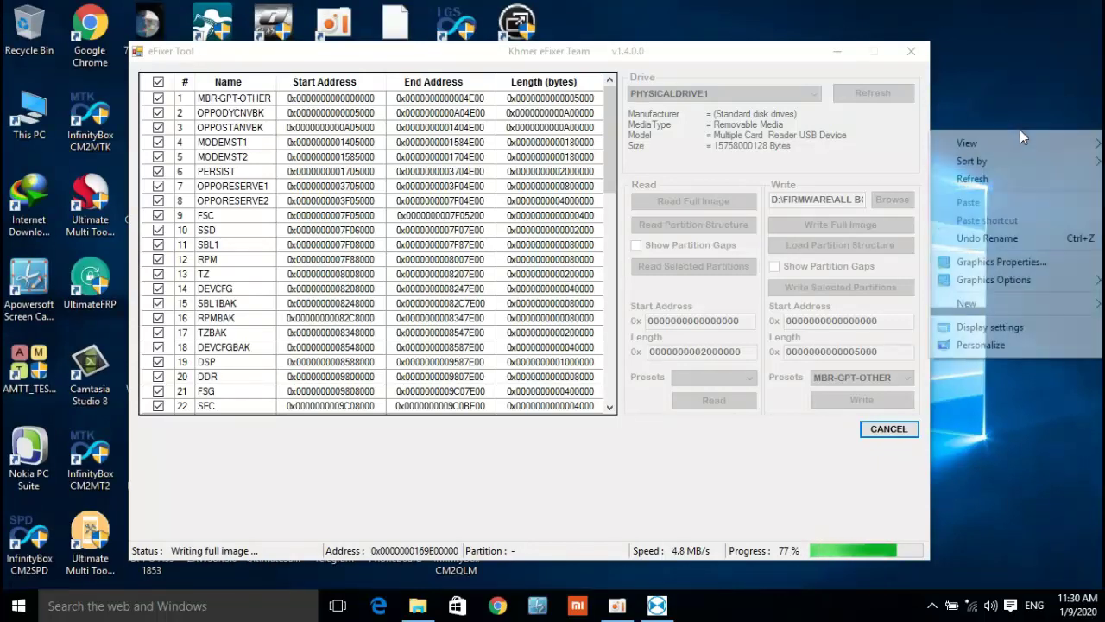
click(1004, 177)
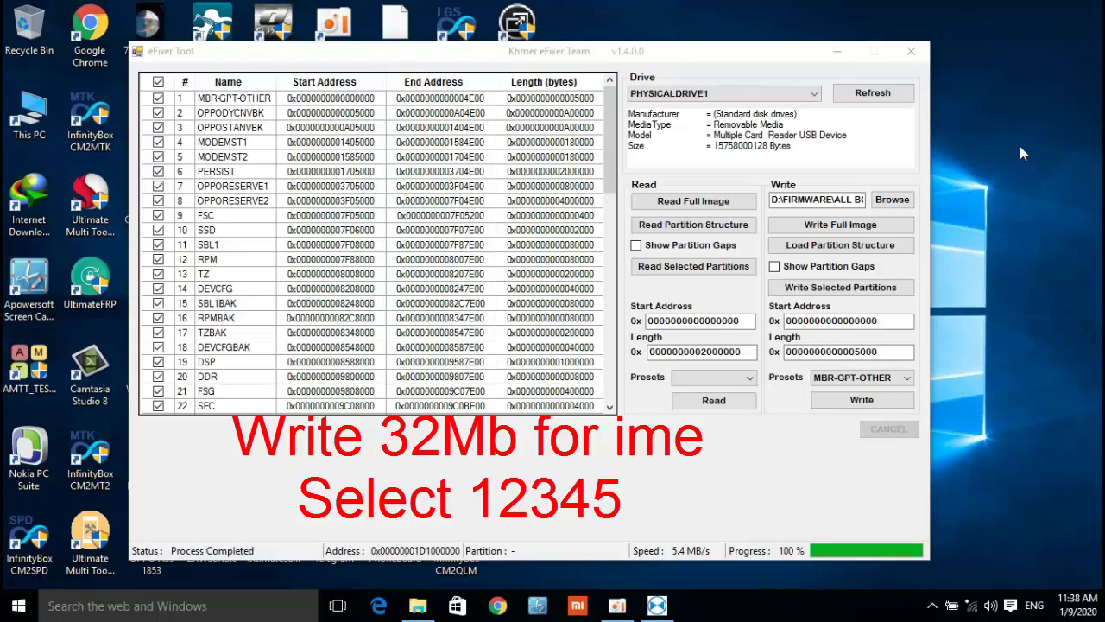
right_click(1095, 190)
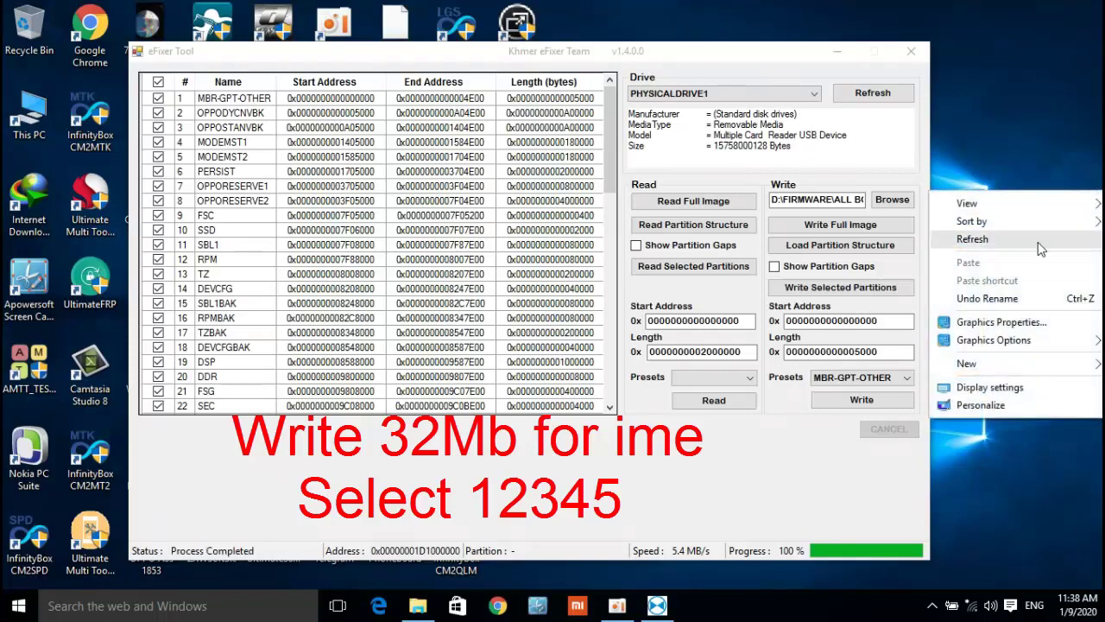
click(1036, 240)
right_click(1071, 200)
click(1024, 250)
right_click(1076, 201)
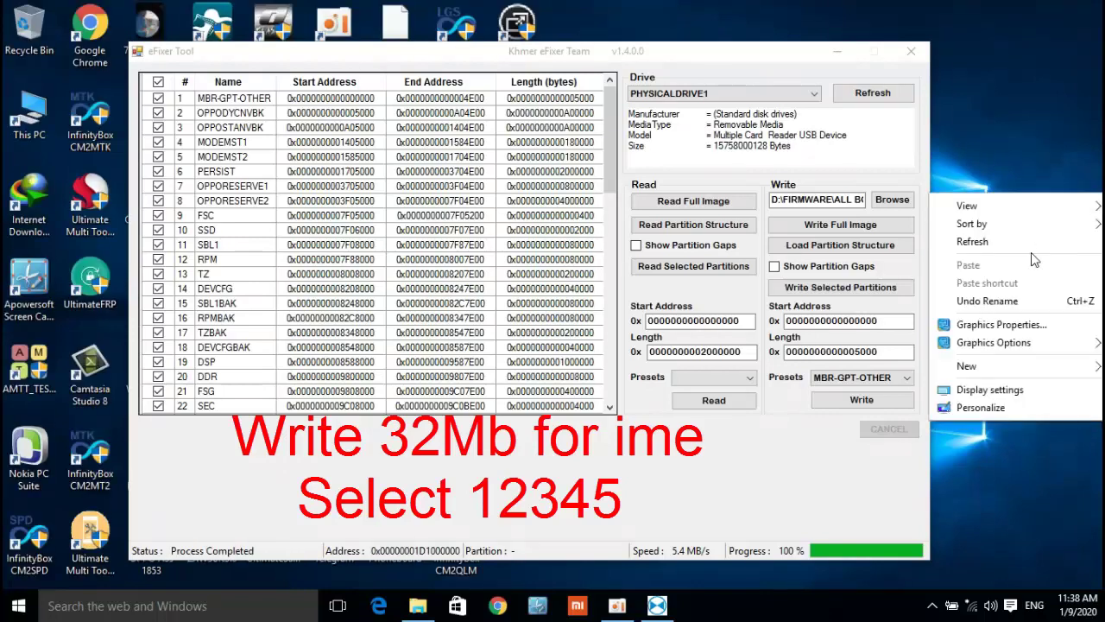
click(1030, 246)
right_click(1053, 199)
right_click(1032, 220)
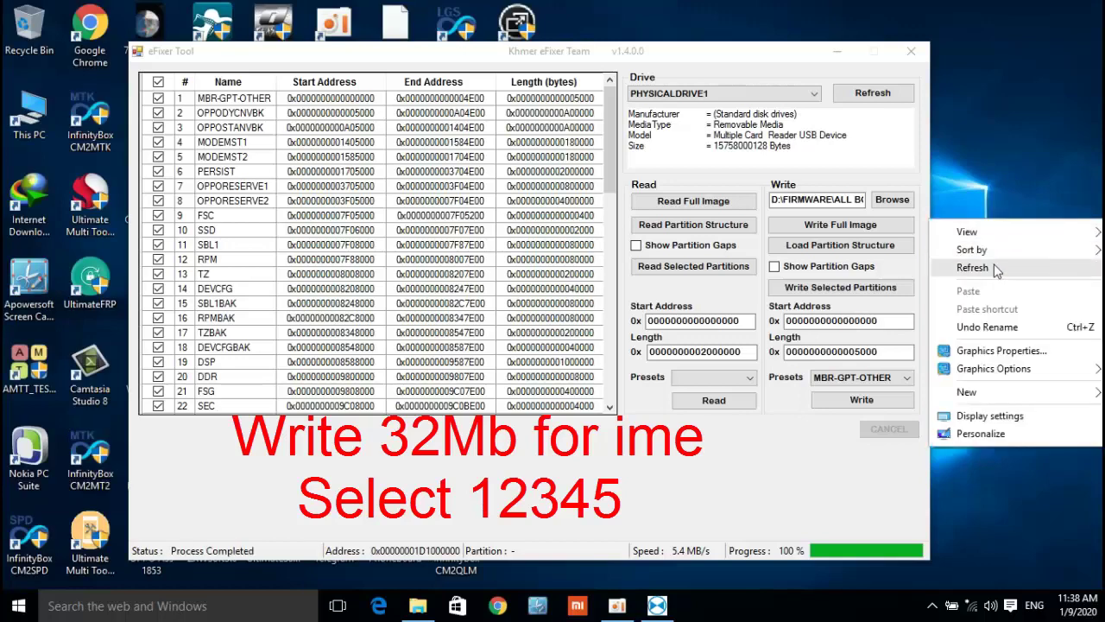
click(1000, 264)
right_click(1036, 220)
click(1017, 261)
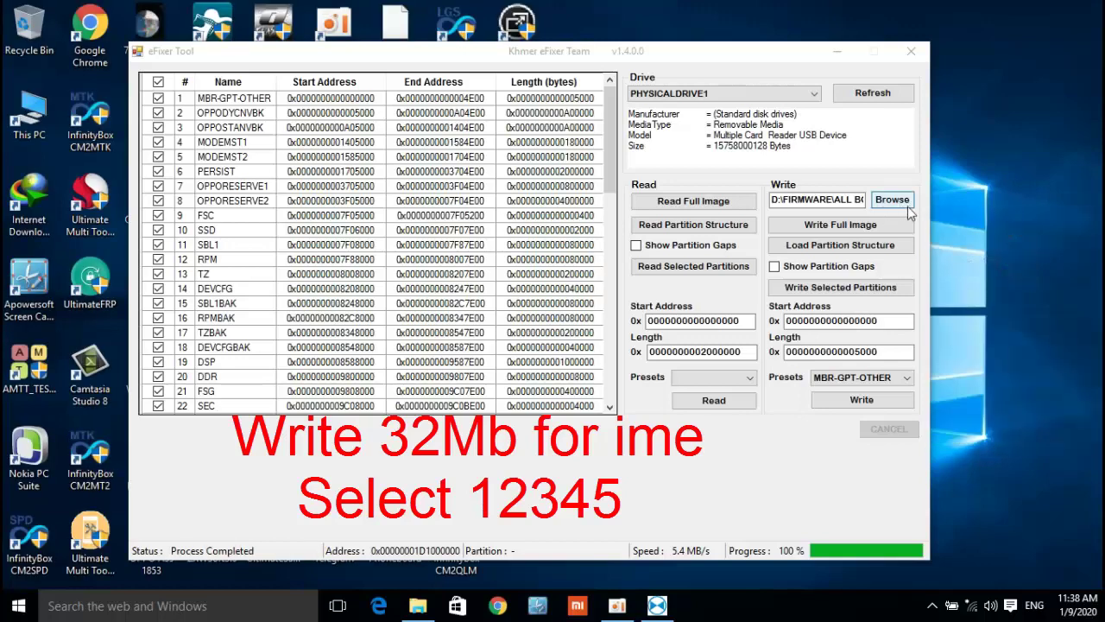
Choose the backup Image bin file from the desktop folder "OPPO A3s 1853" as the file to write and load its partition structure.
click(895, 202)
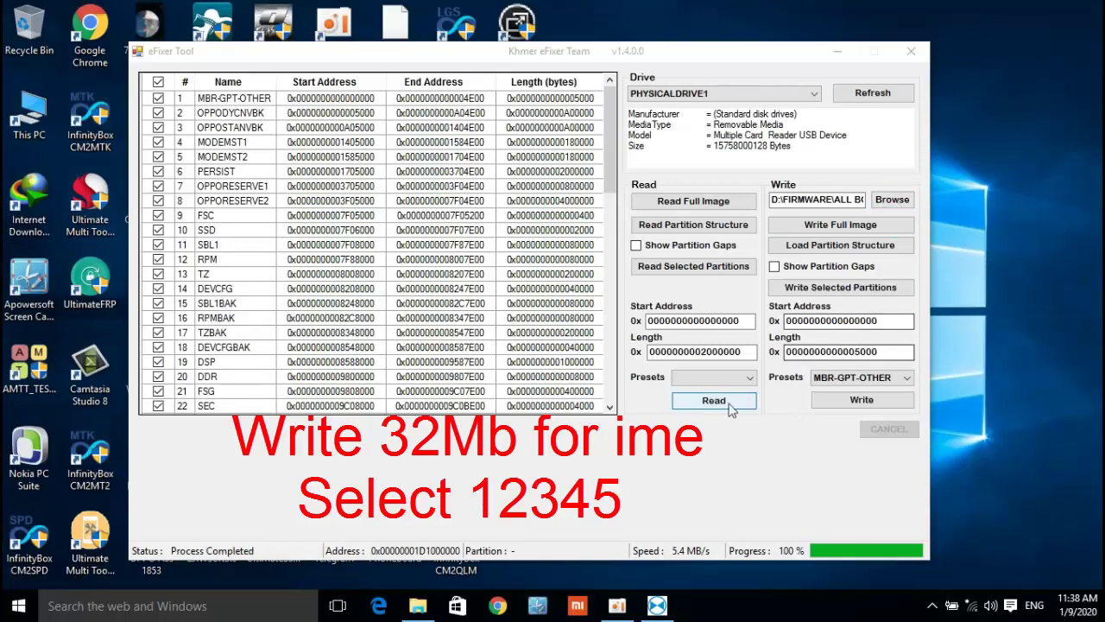
click(898, 199)
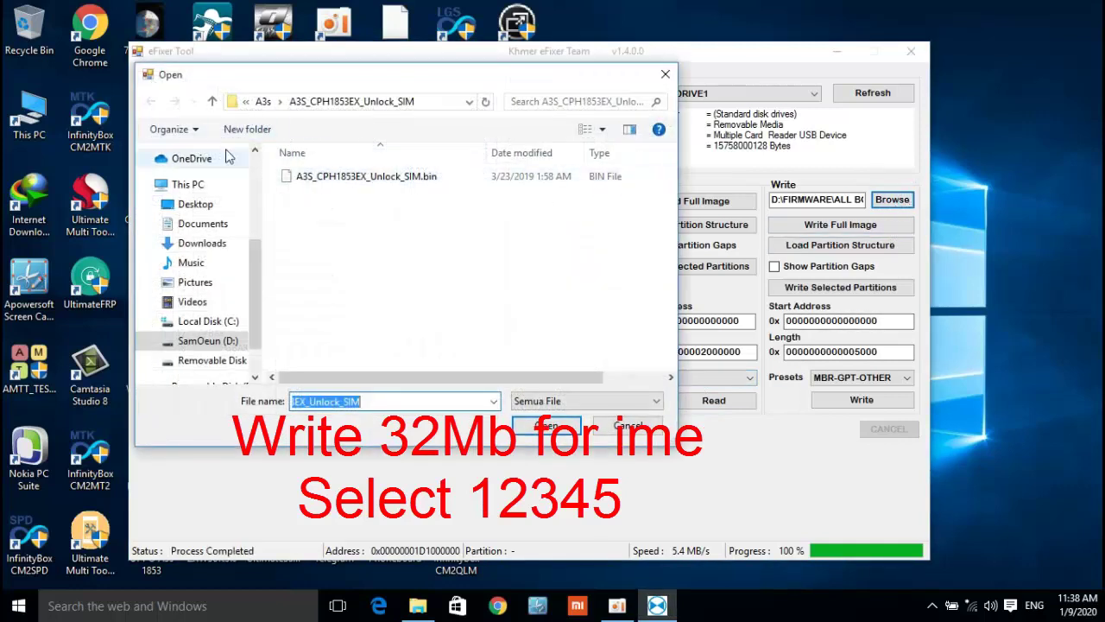
click(211, 207)
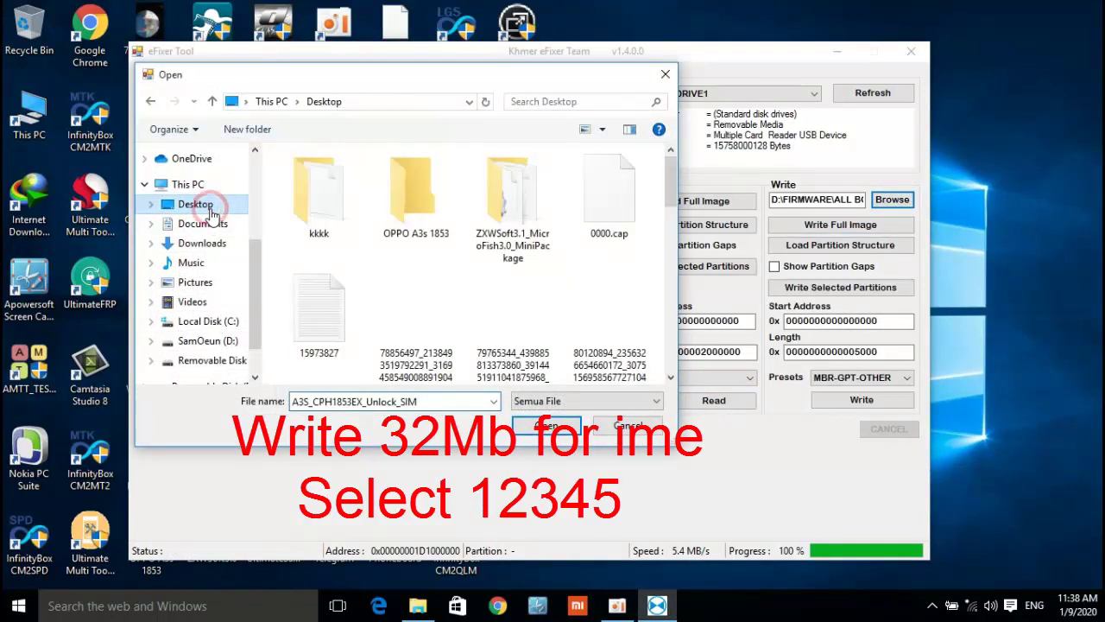
double_click(416, 207)
click(388, 185)
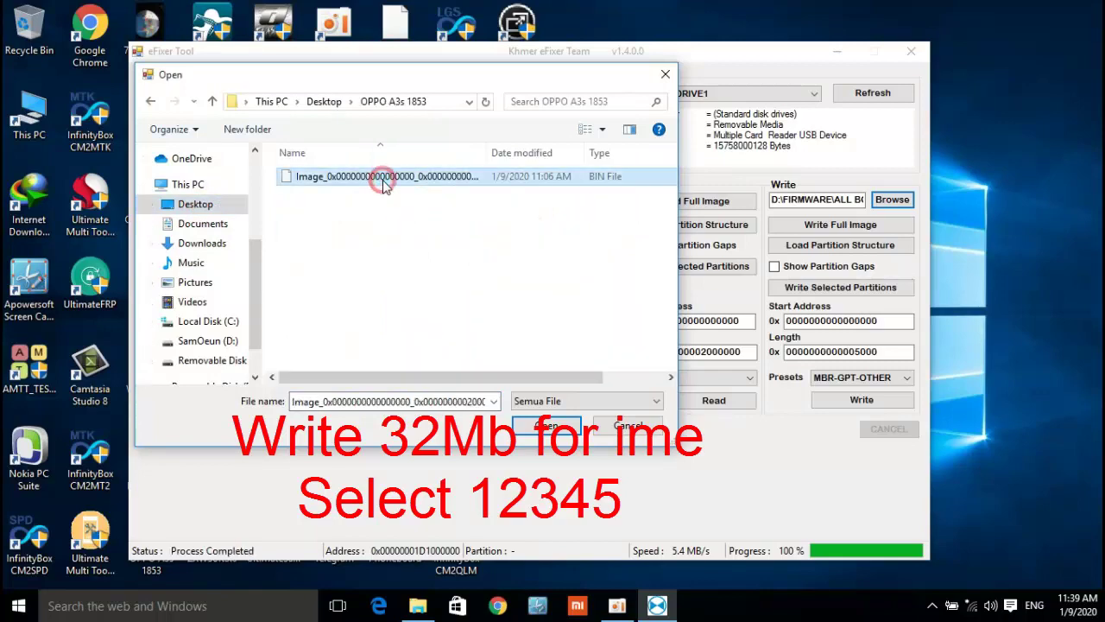
click(548, 427)
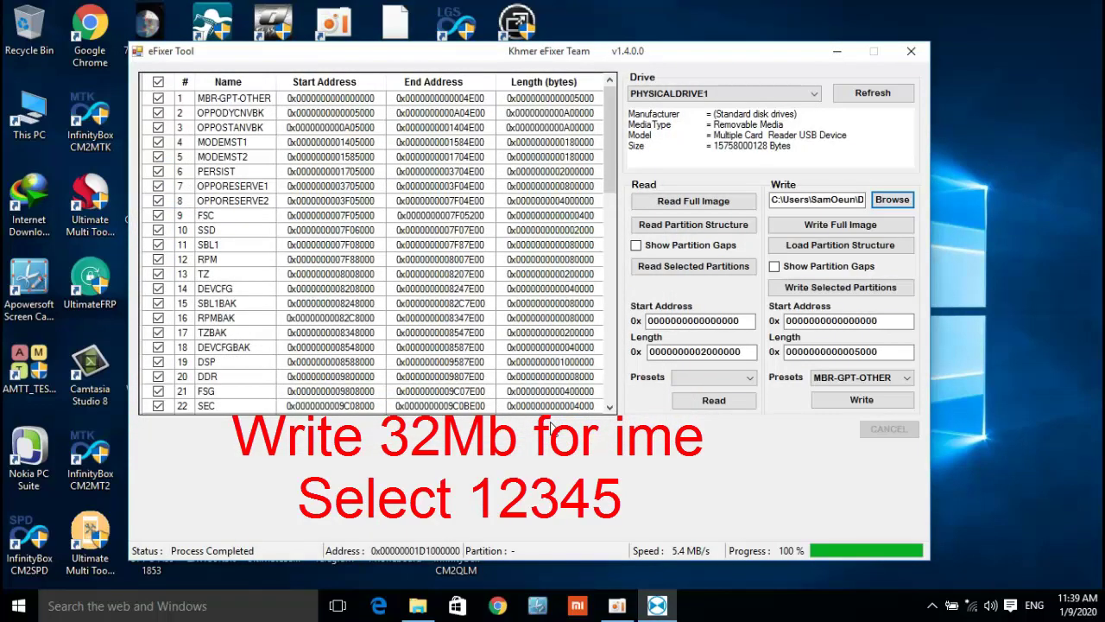
click(831, 248)
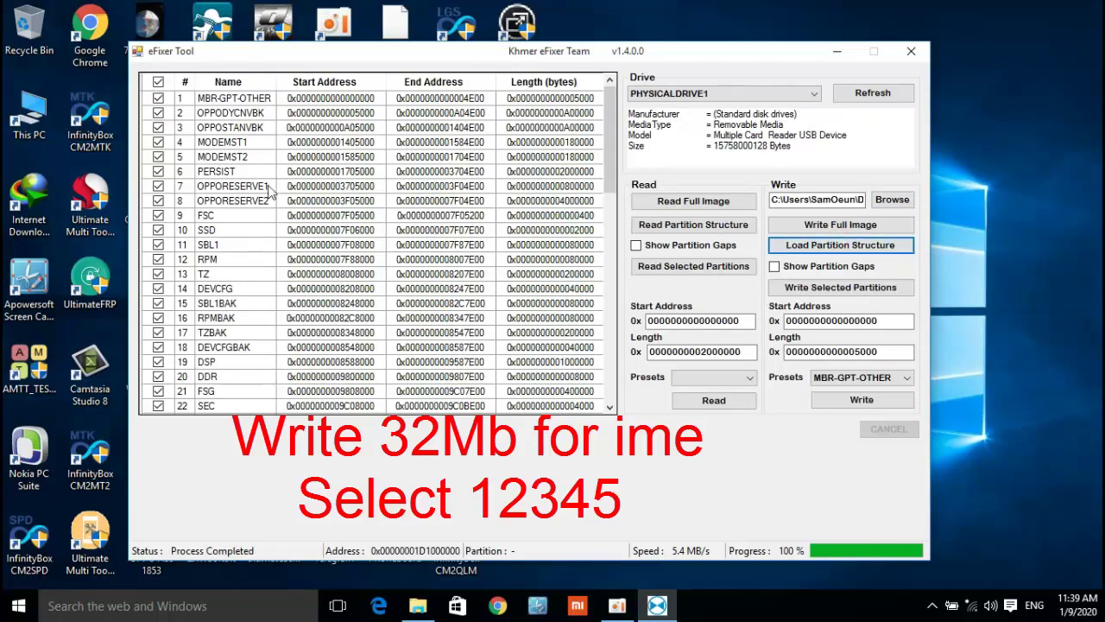
Try to write partitions 1 to 6, MBR-GPT-OTHER through PERSIST, from the backup image to PHYSICALDRIVE1.
click(159, 83)
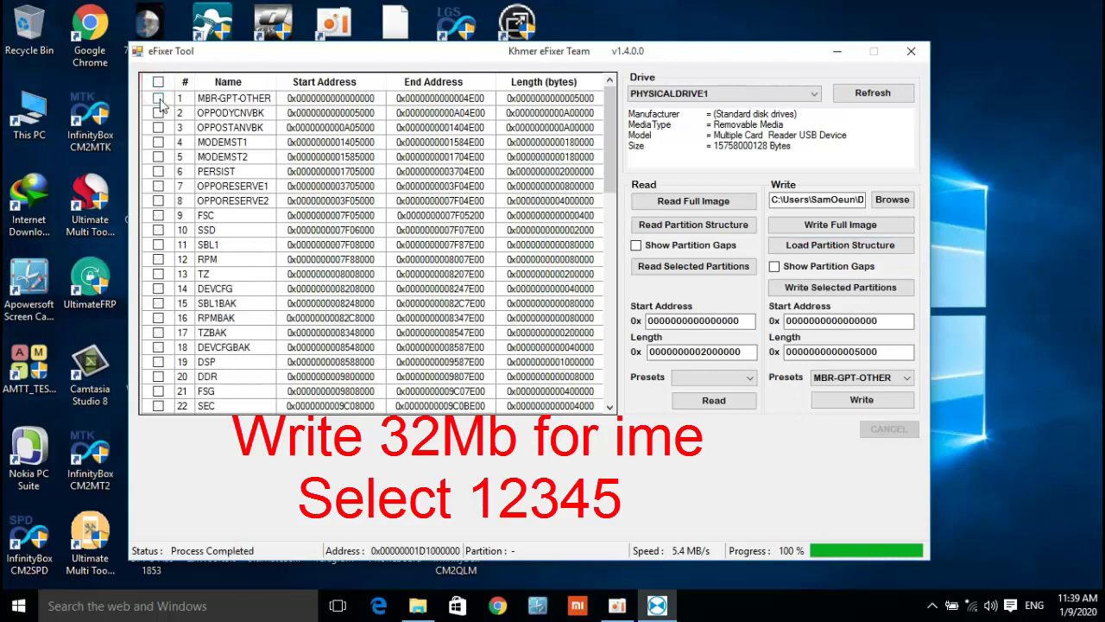
click(159, 99)
click(159, 113)
click(159, 128)
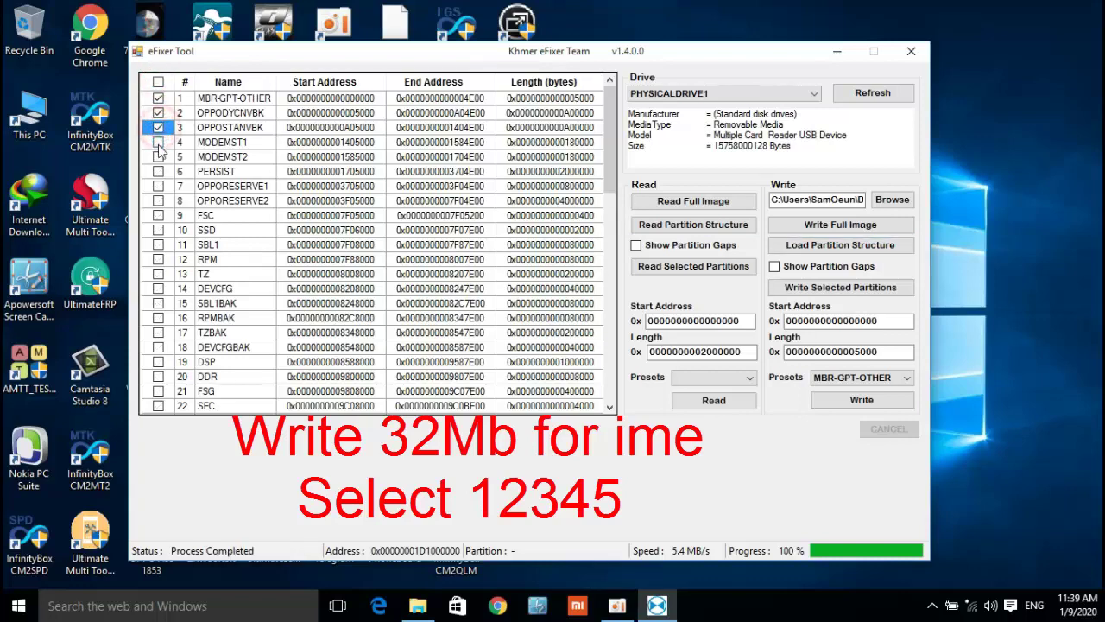
click(158, 143)
click(158, 157)
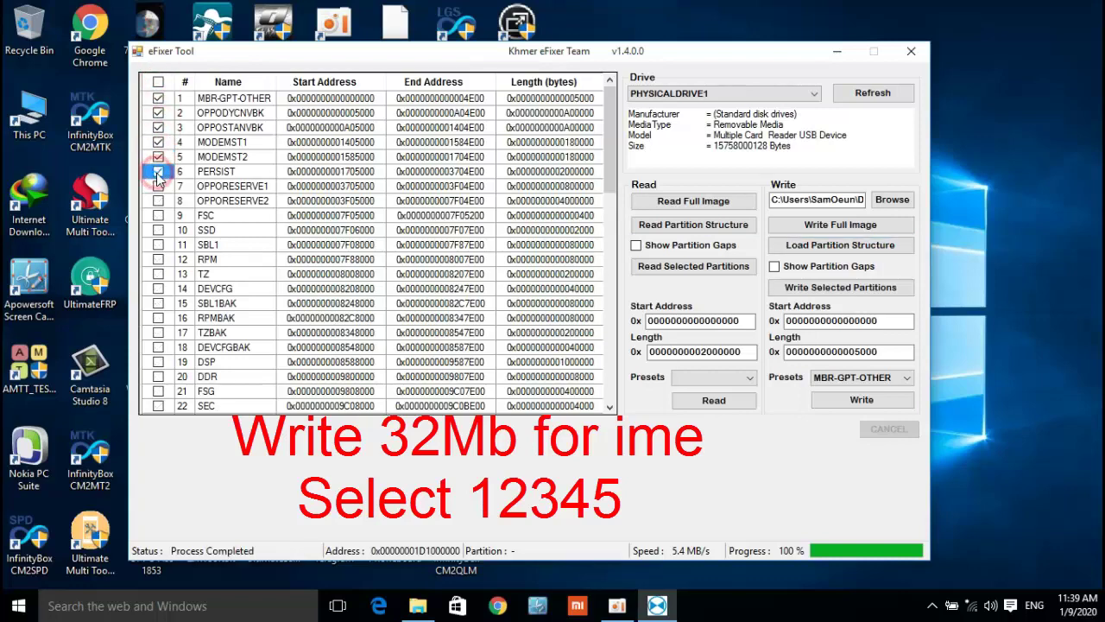
click(158, 172)
click(857, 291)
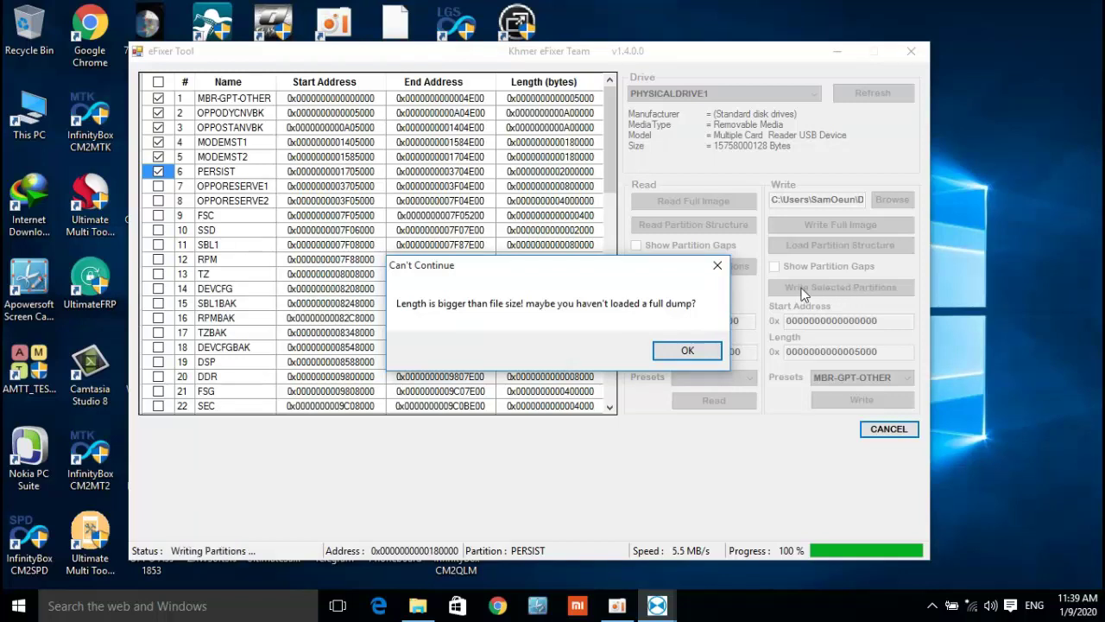
click(688, 351)
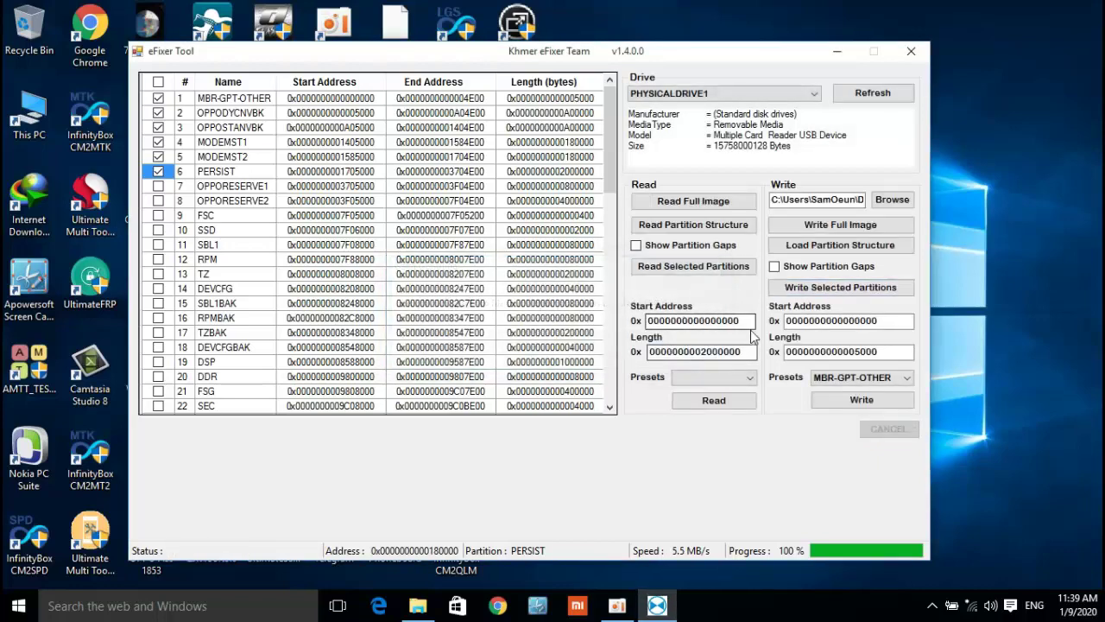
Choose the backup Image bin file in the desktop folder "OPPO A3s 1853" again and reload its partition structure.
click(891, 201)
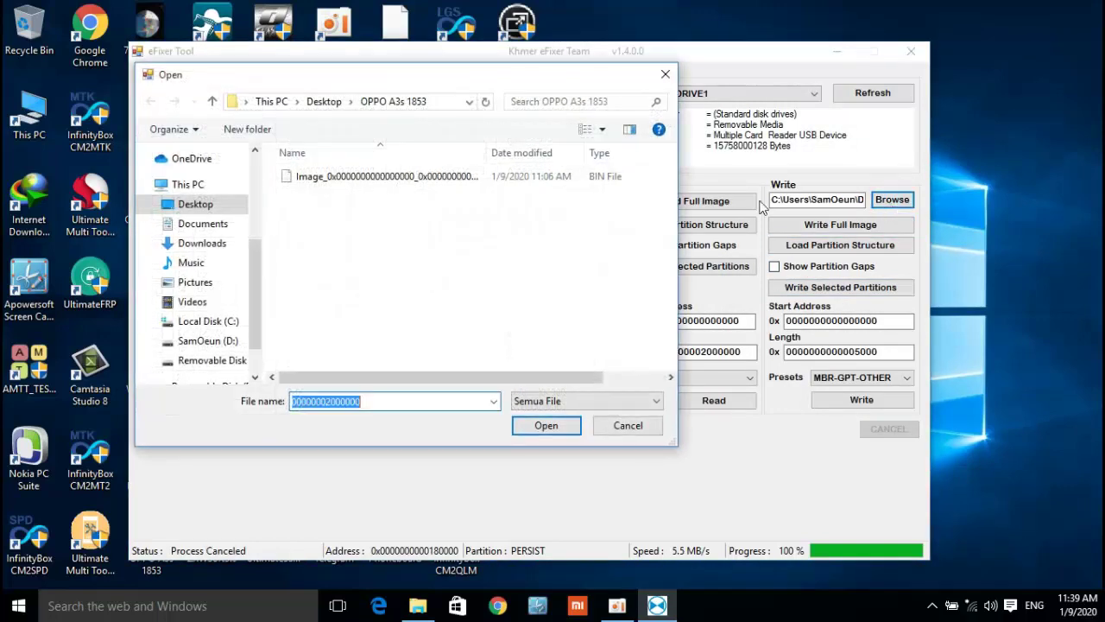
click(451, 185)
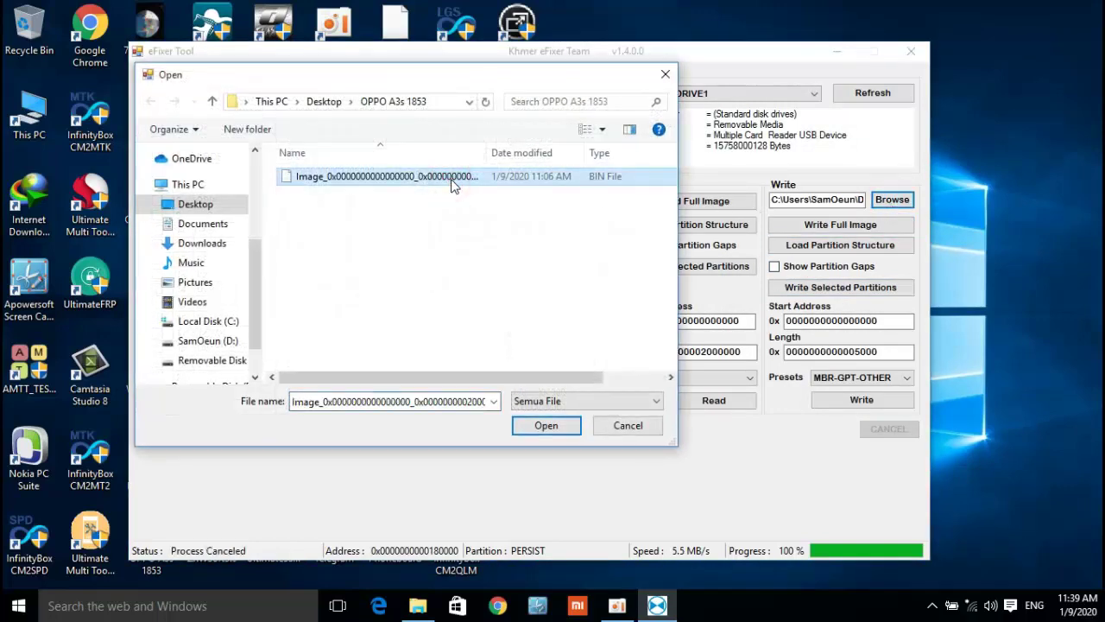
click(548, 428)
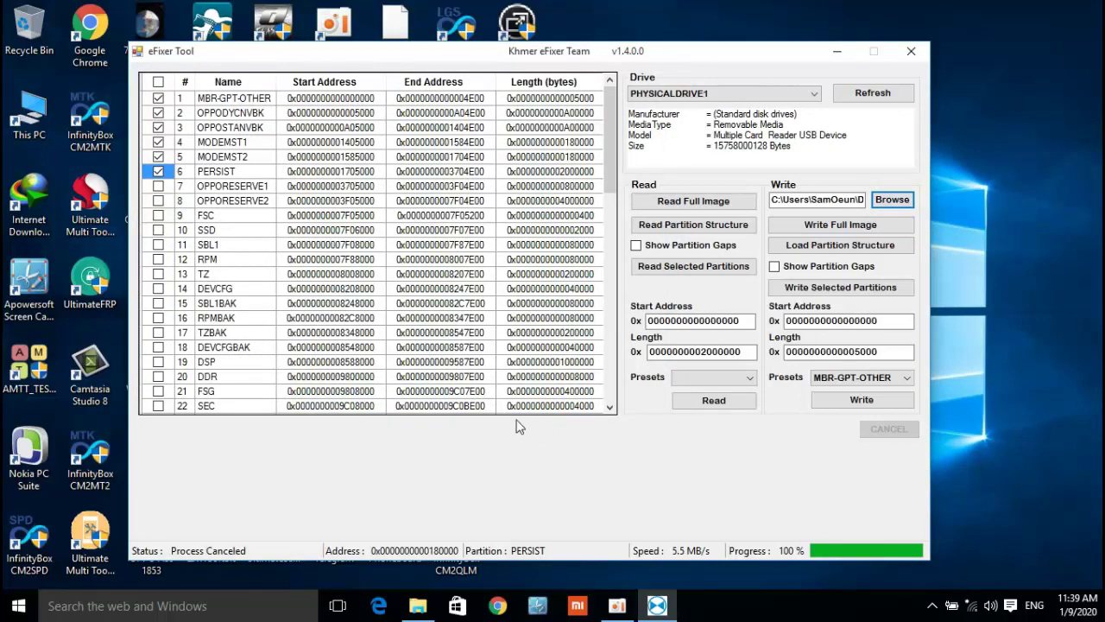
click(897, 245)
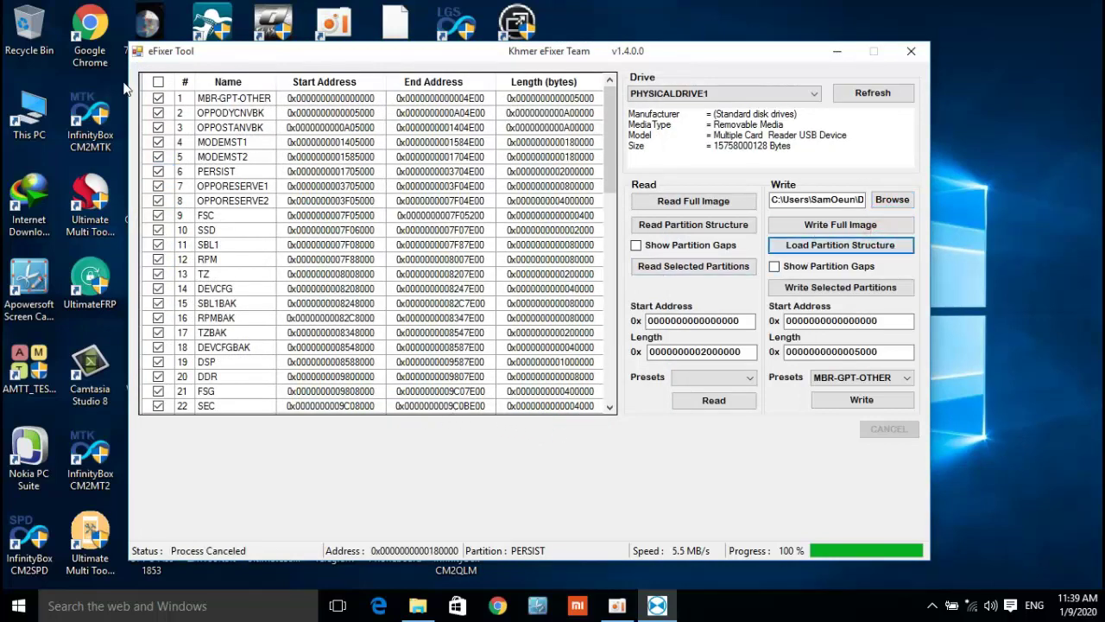
Clear the whole partition selection and select only MBR-GPT-OTHER, OPPODYCNVBK, OPPOSTANVBK, MODEMST1 and MODEMST2.
click(158, 83)
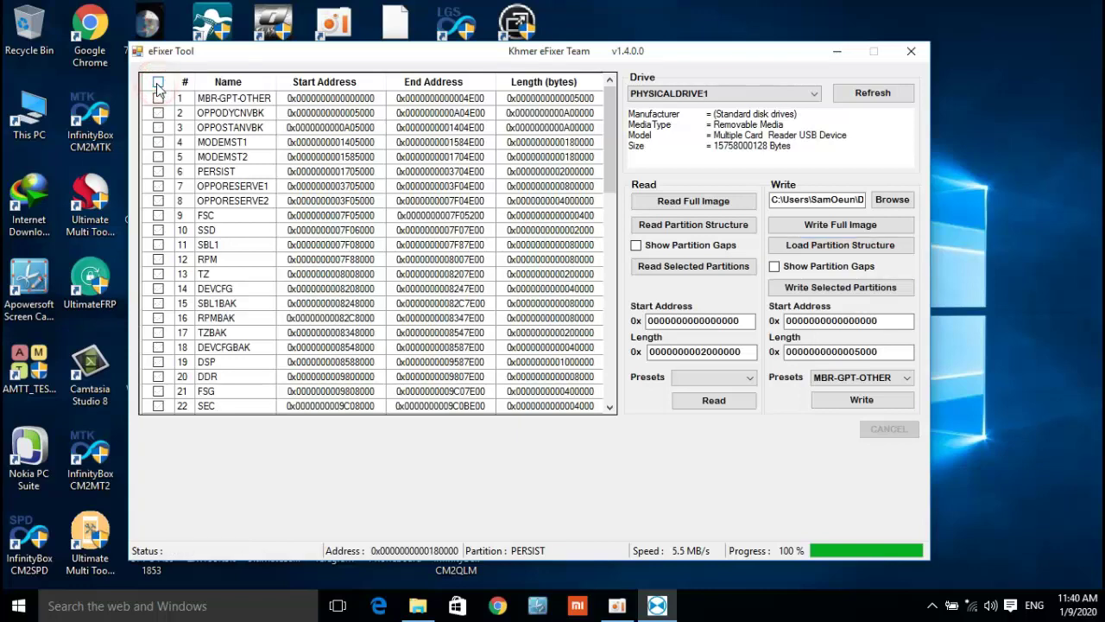
scroll(180, 216, down, 14)
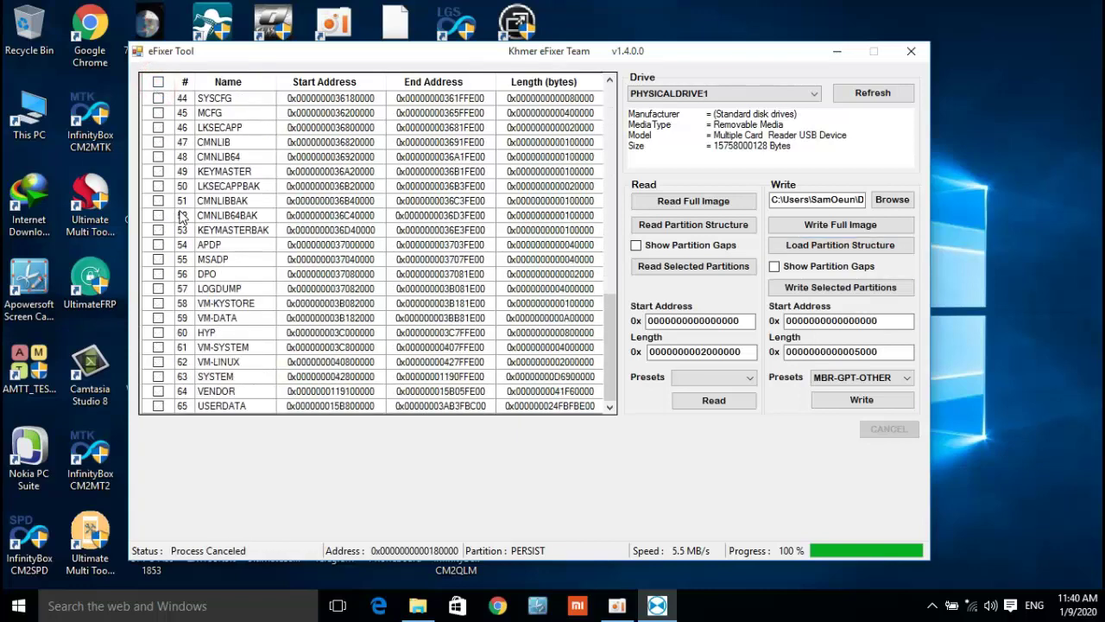
scroll(182, 216, up, 14)
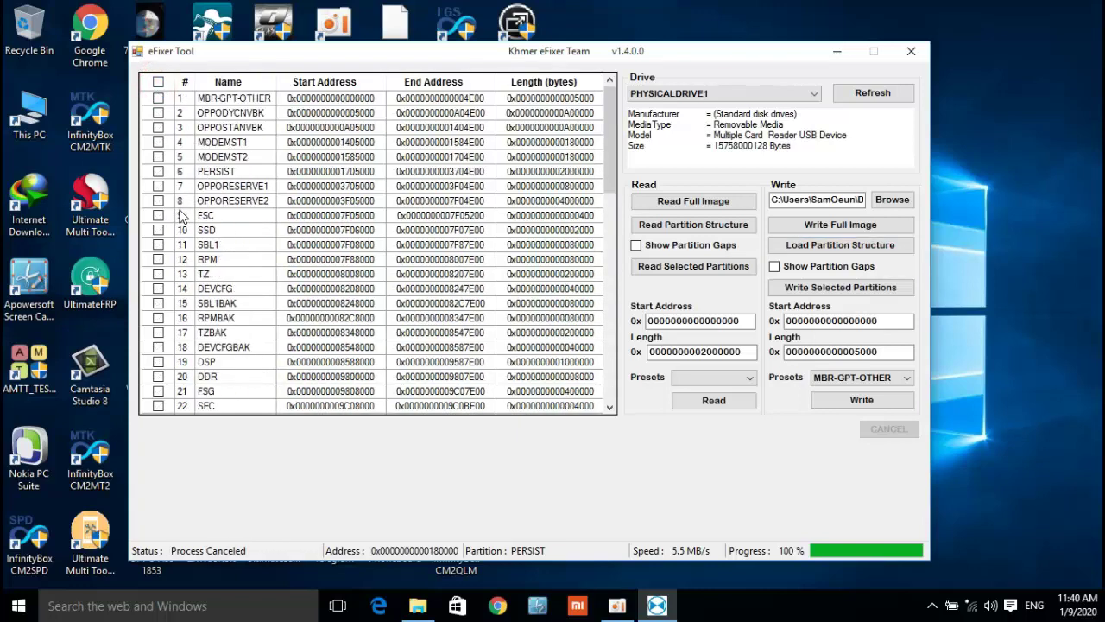
click(158, 98)
click(158, 112)
click(158, 128)
click(158, 141)
click(158, 157)
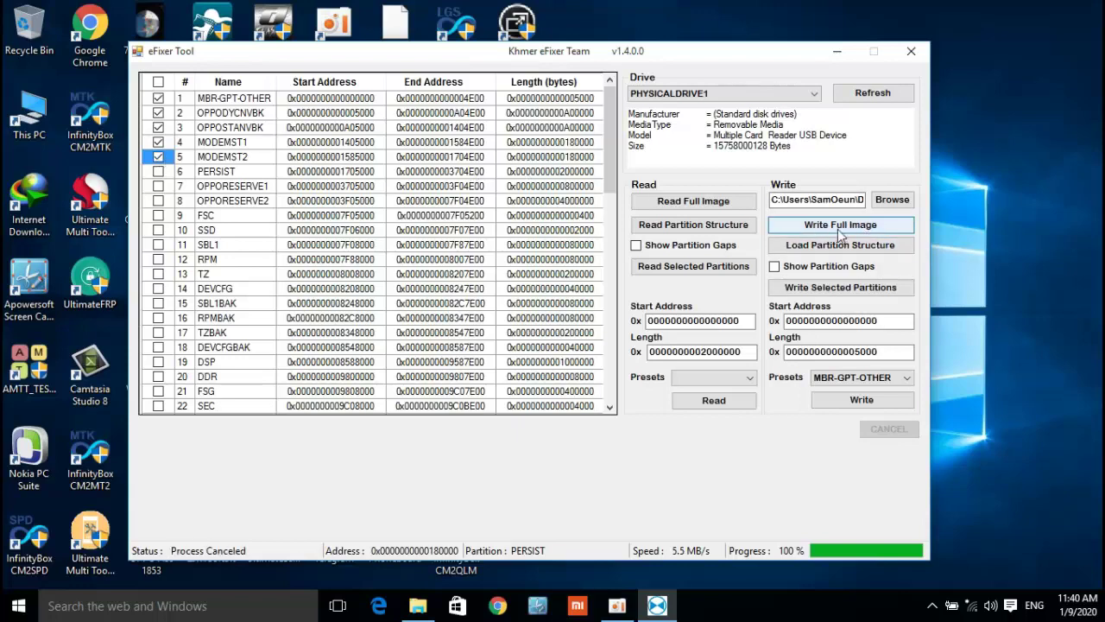
Try to write the selected partitions from the backup image with PERSIST included.
click(835, 292)
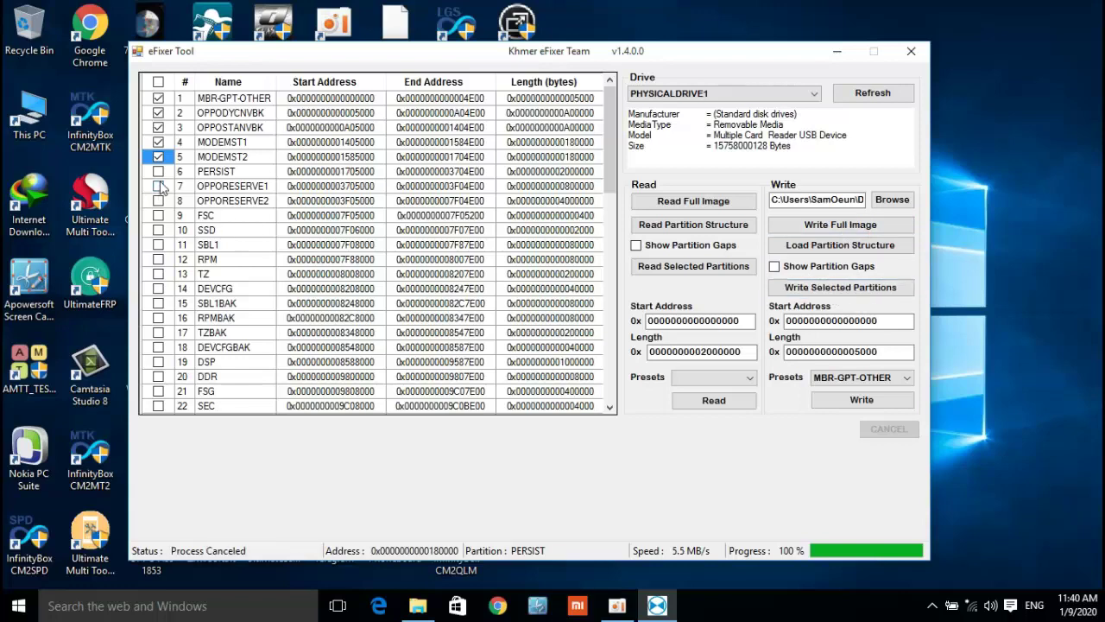
click(849, 292)
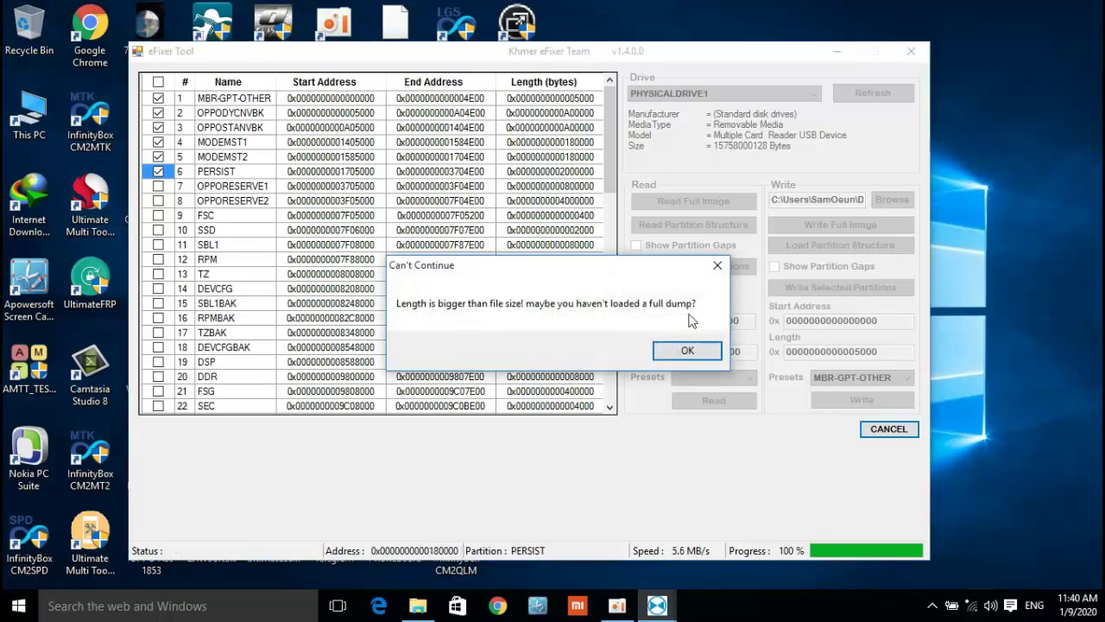
click(688, 351)
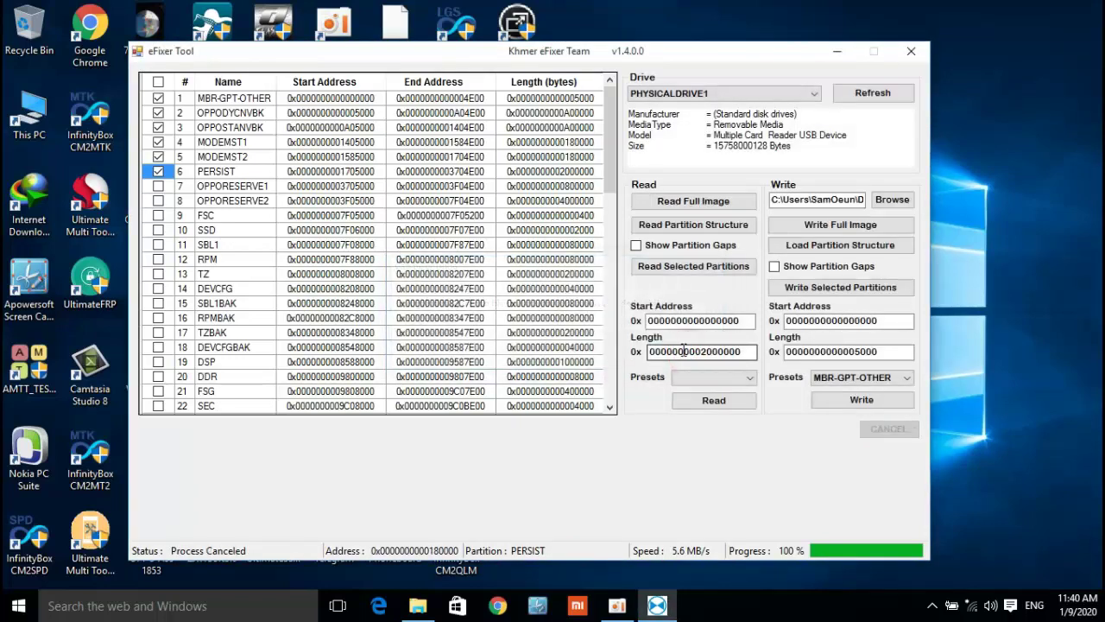
Deselect PERSIST and write partitions 1 to 5, MBR-GPT-OTHER through MODEMST2, to PHYSICALDRIVE1.
click(158, 172)
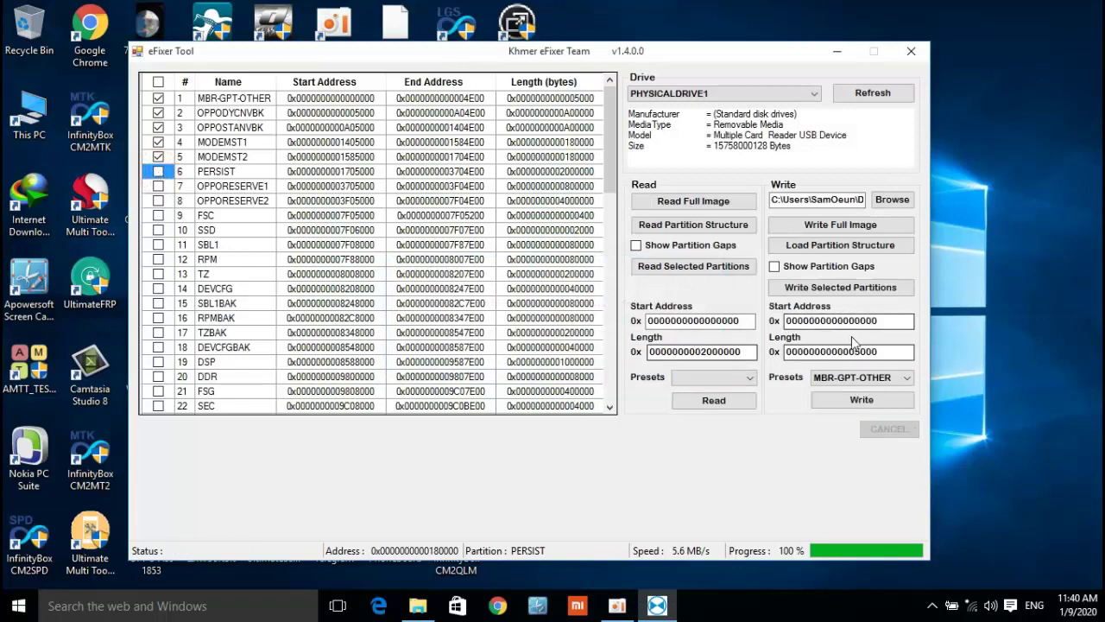
click(839, 291)
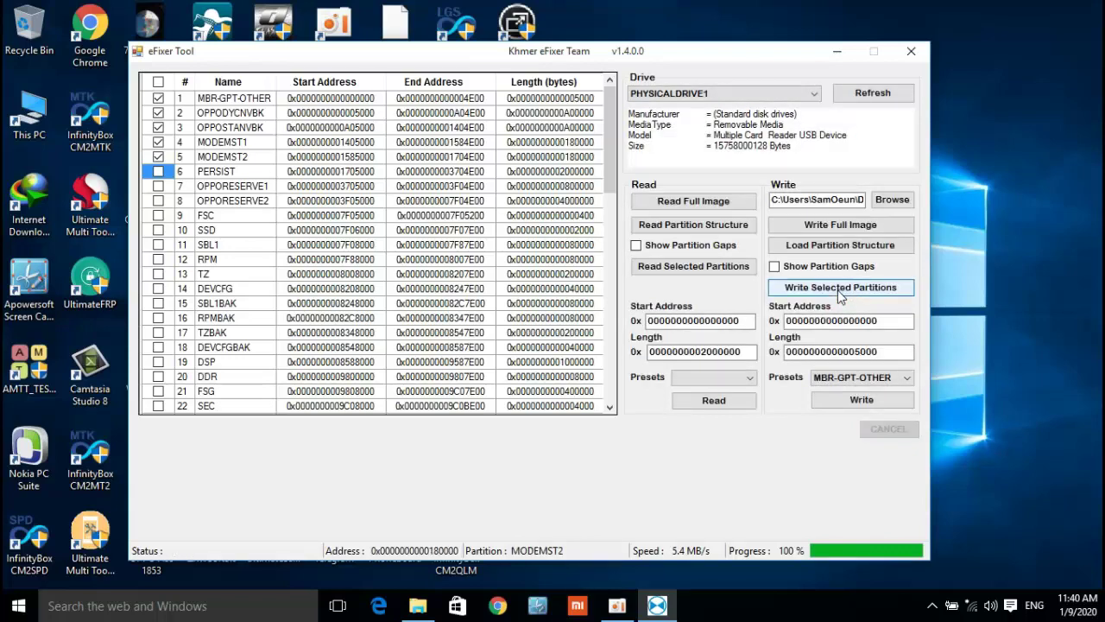
right_click(1061, 199)
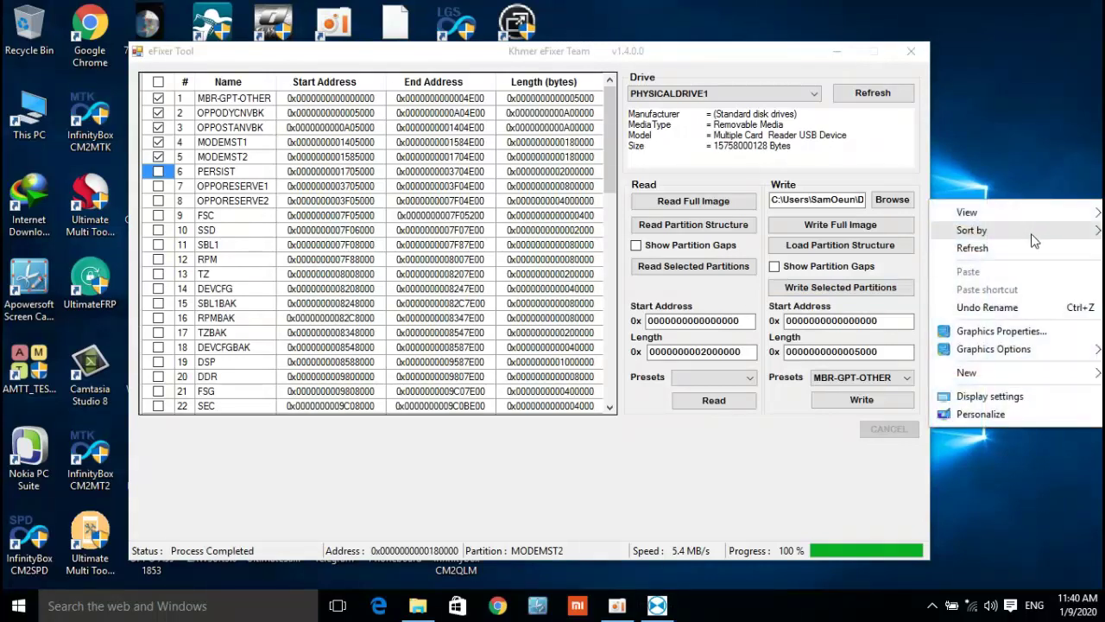
click(1027, 249)
right_click(1051, 204)
click(1036, 248)
right_click(1004, 211)
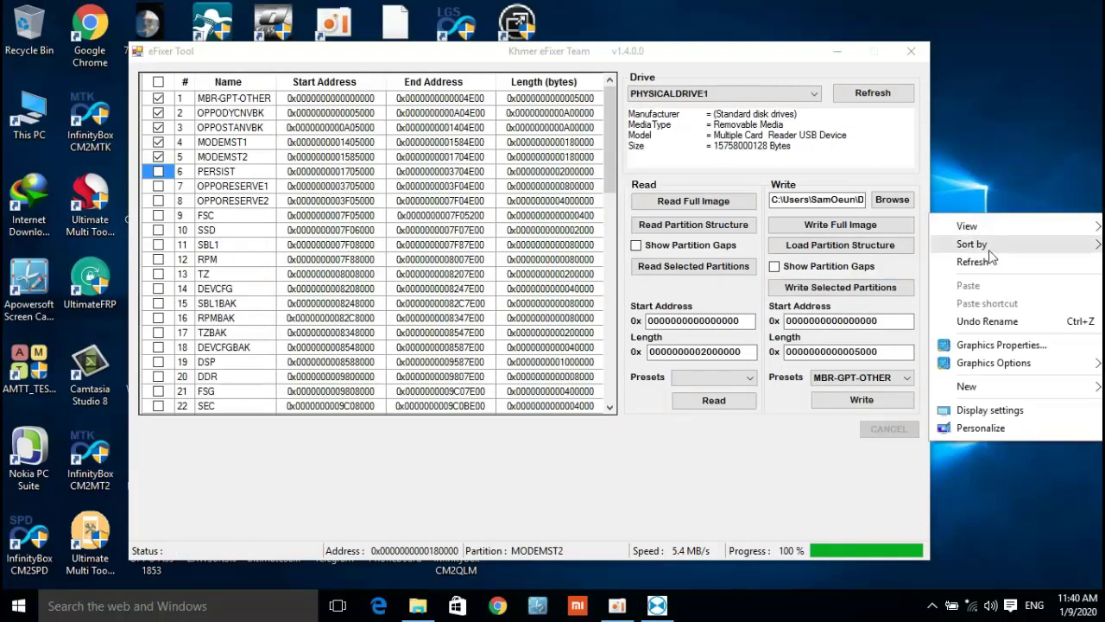
click(989, 258)
right_click(1007, 217)
click(1000, 270)
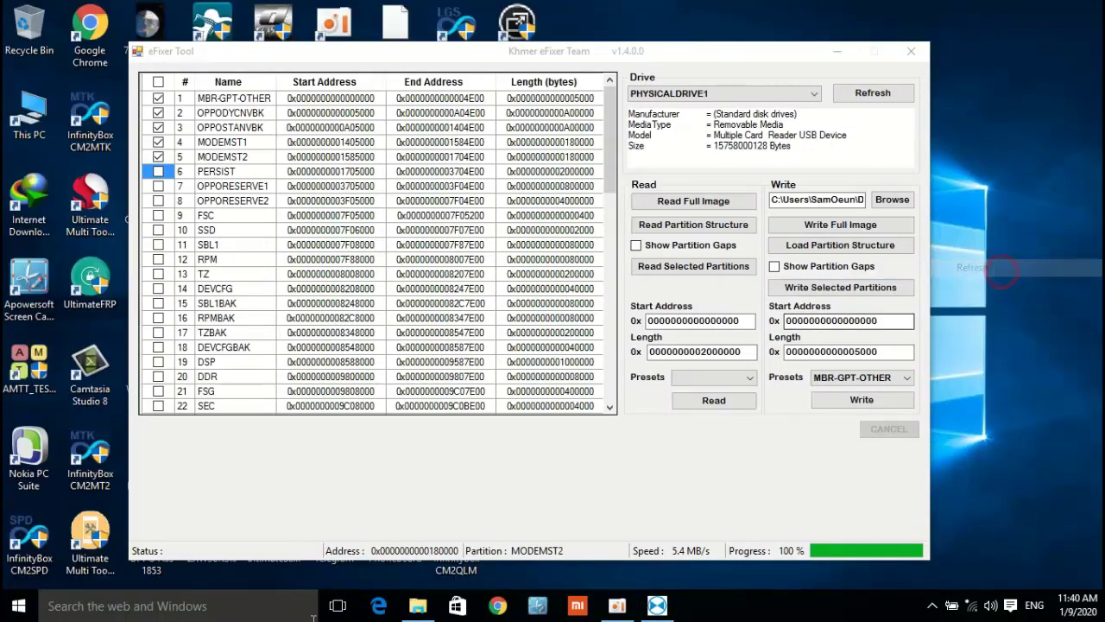
click(273, 549)
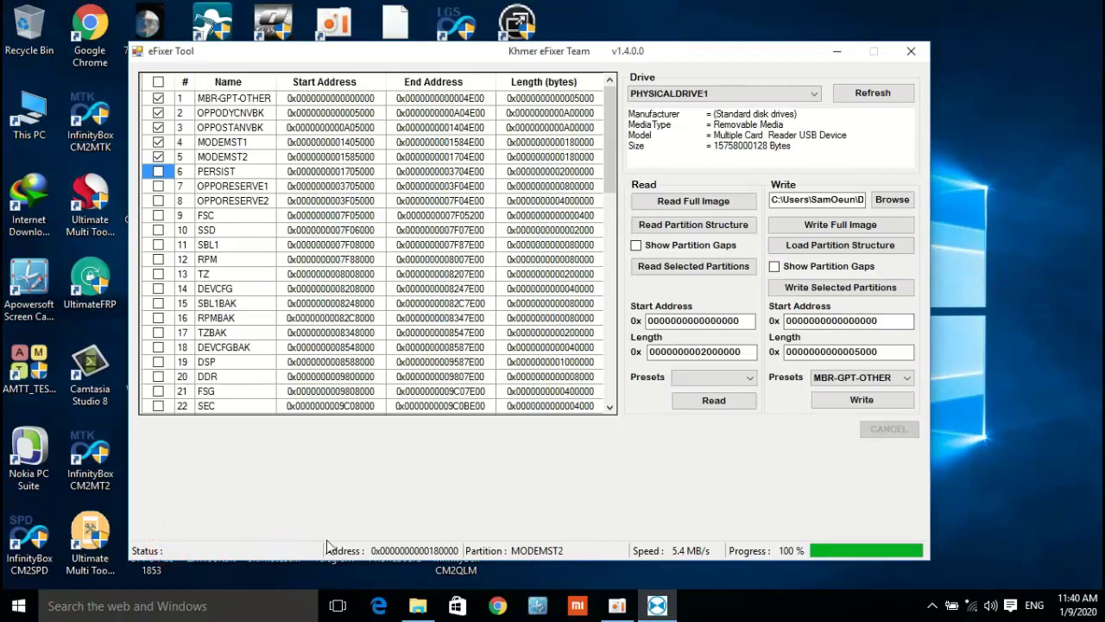
right_click(1025, 198)
click(1027, 244)
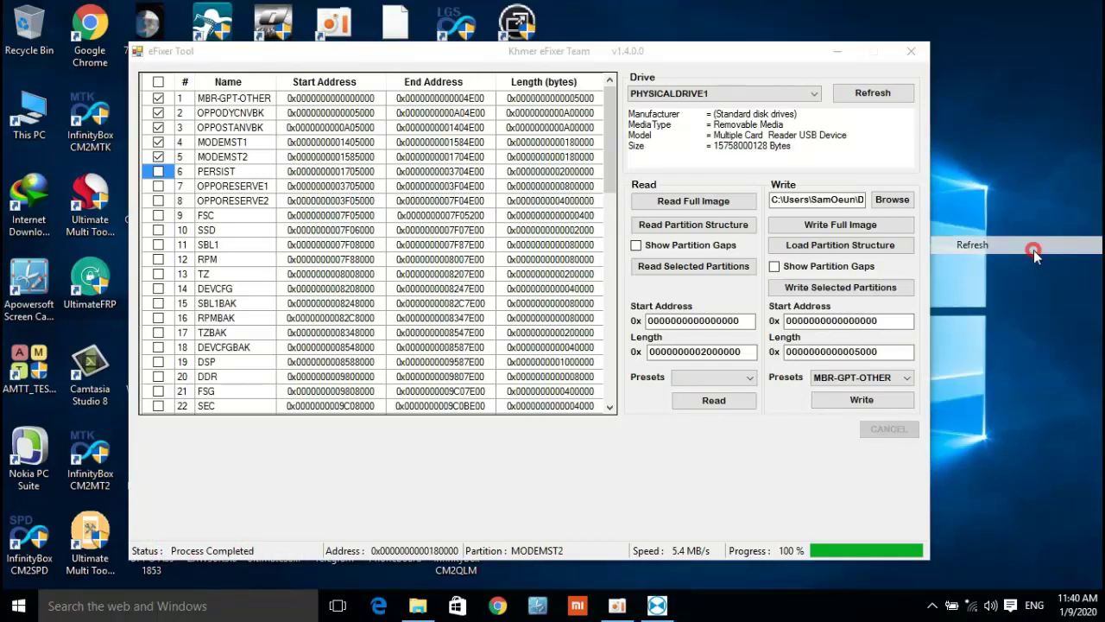
right_click(1027, 204)
click(1028, 253)
right_click(1030, 209)
click(1030, 258)
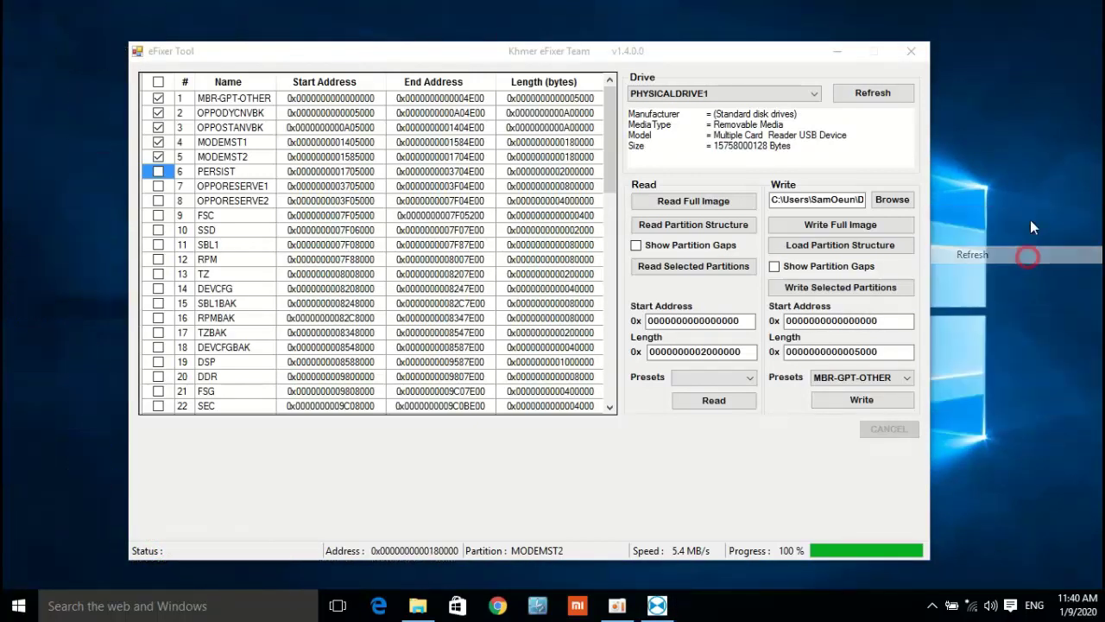
right_click(1030, 219)
click(1025, 268)
right_click(1031, 218)
click(1022, 271)
right_click(1027, 218)
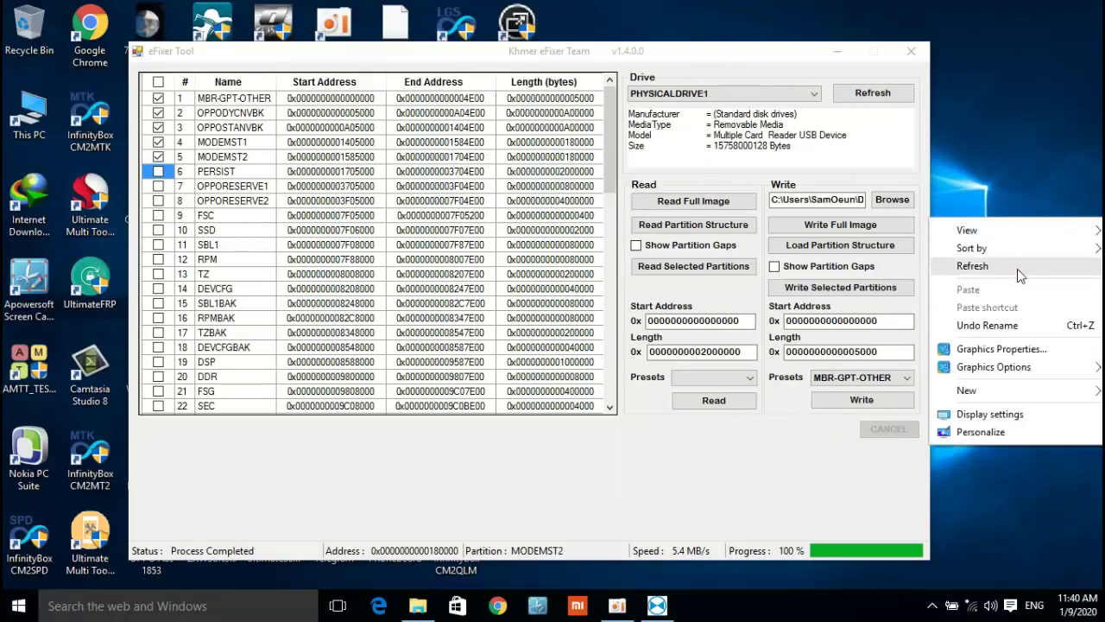
click(1019, 269)
right_click(1030, 222)
click(1010, 275)
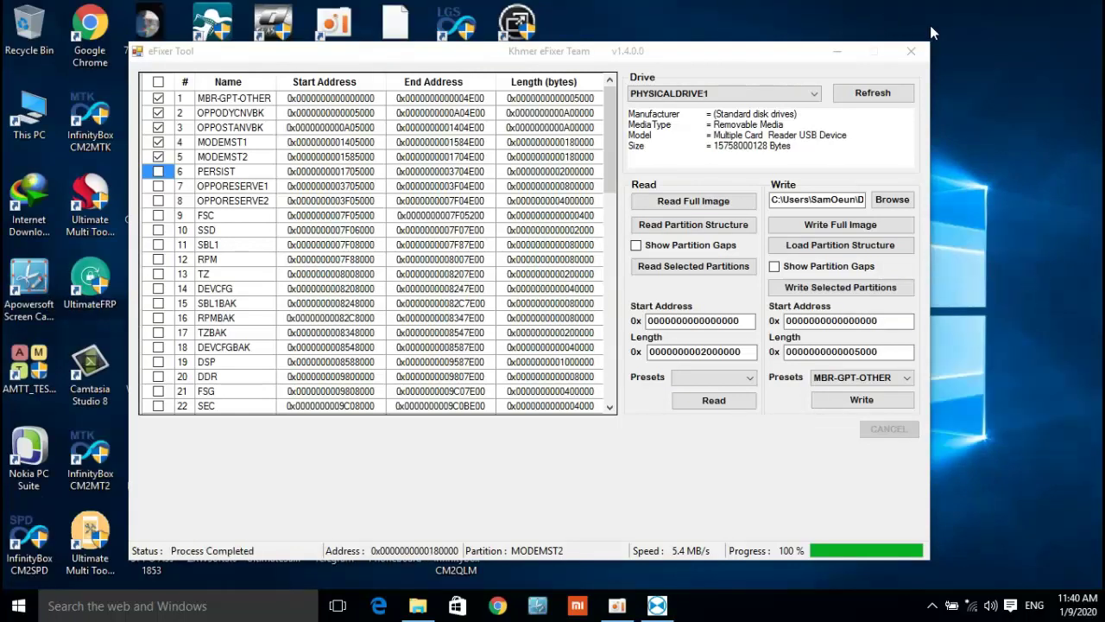
Close the eFixer Tool window after the partition write.
click(911, 51)
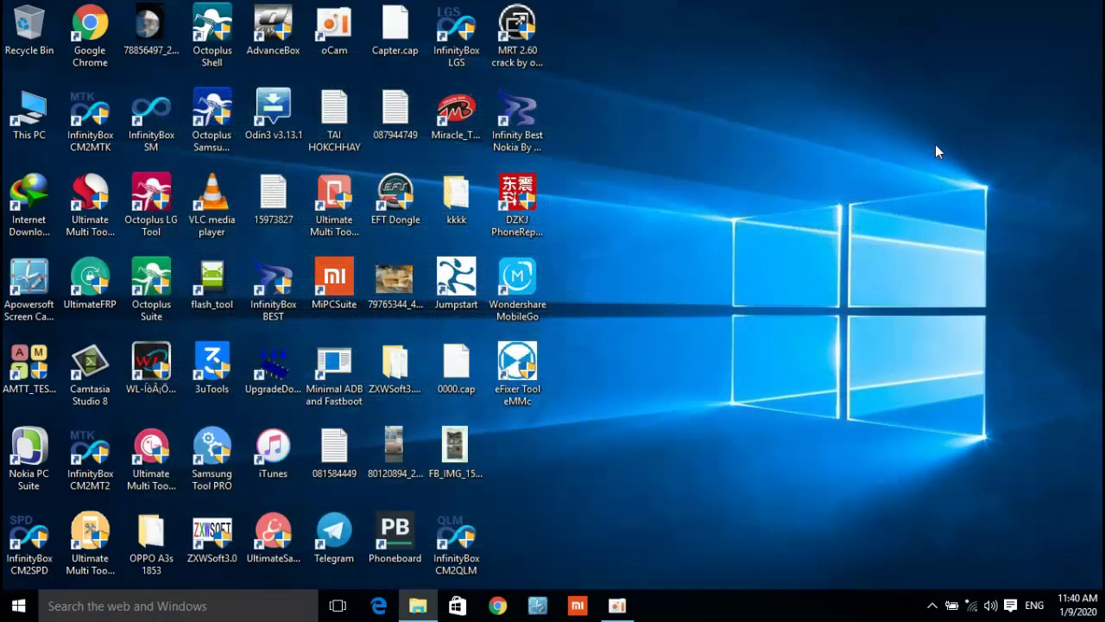
right_click(838, 129)
click(877, 178)
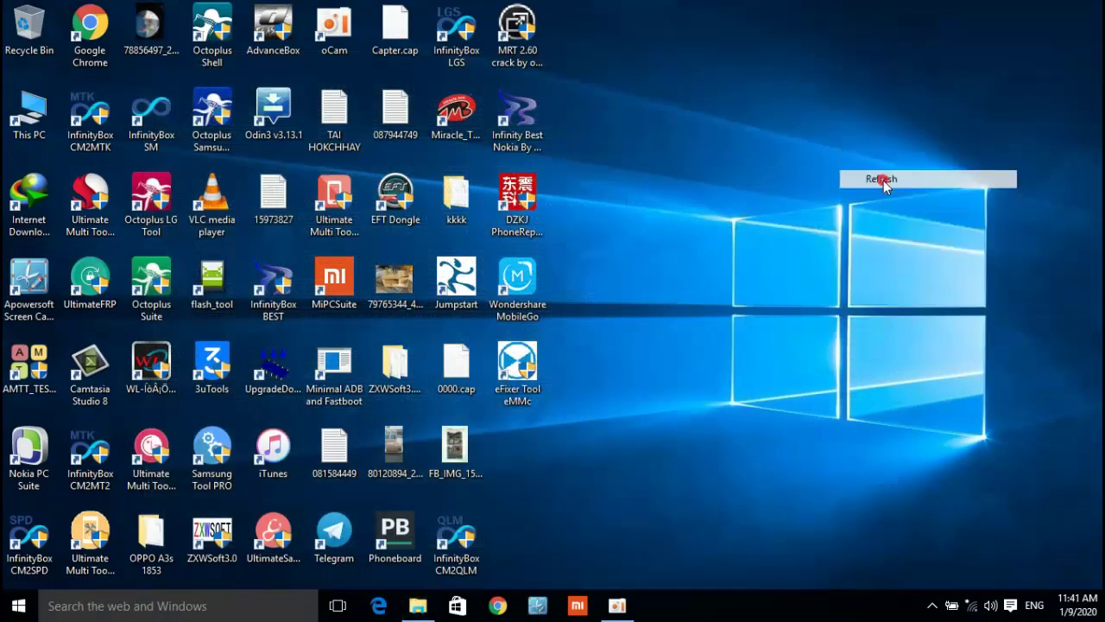
right_click(853, 114)
click(893, 169)
right_click(832, 106)
click(856, 153)
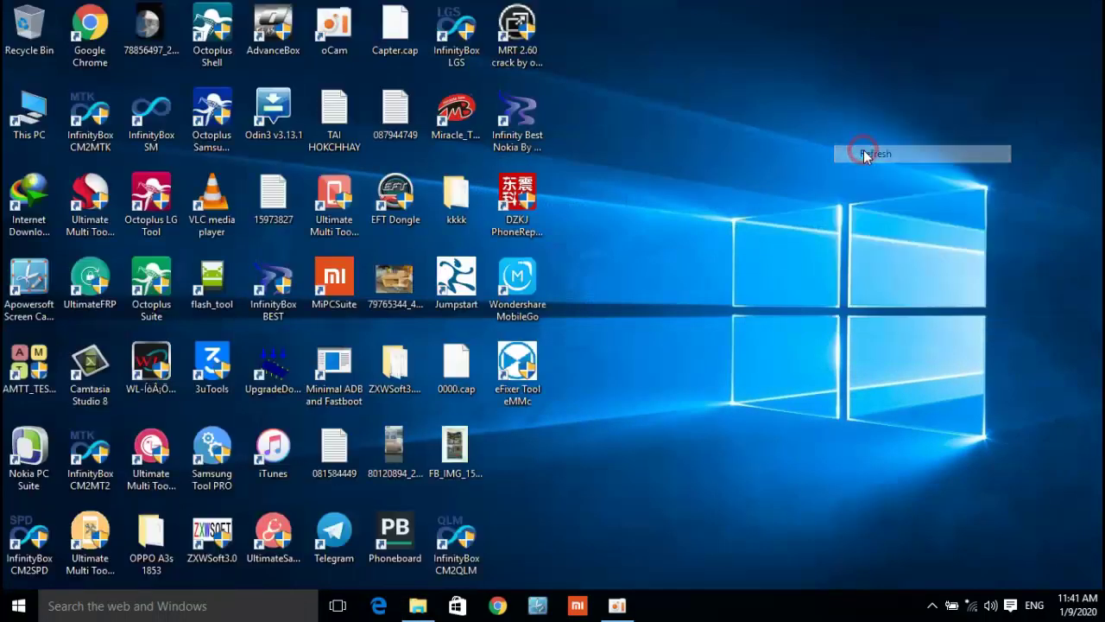
click(618, 606)
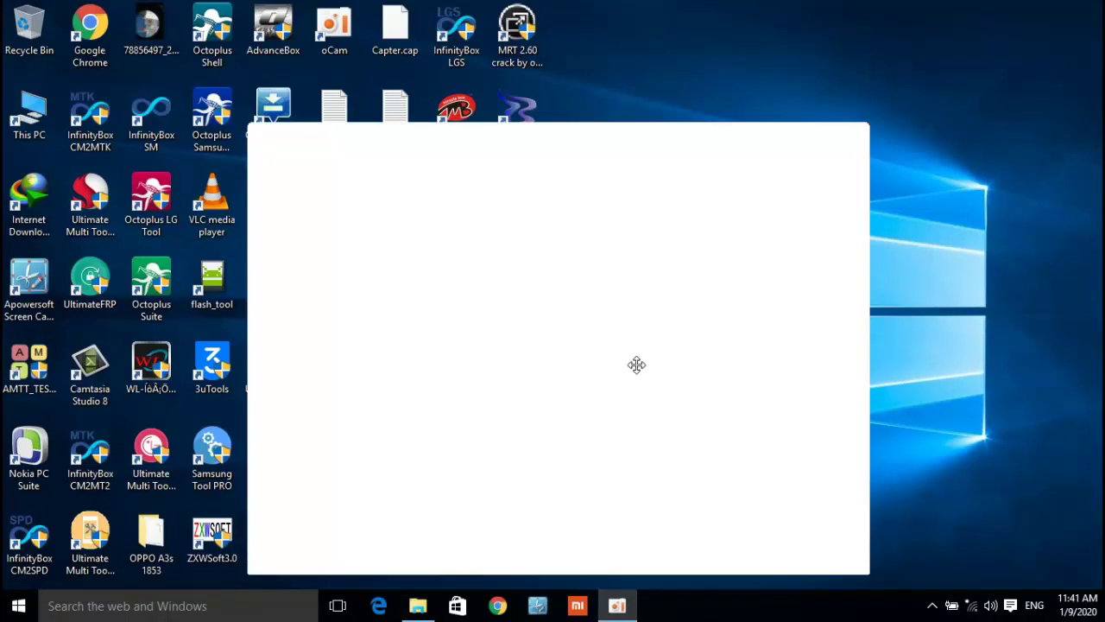
click(292, 197)
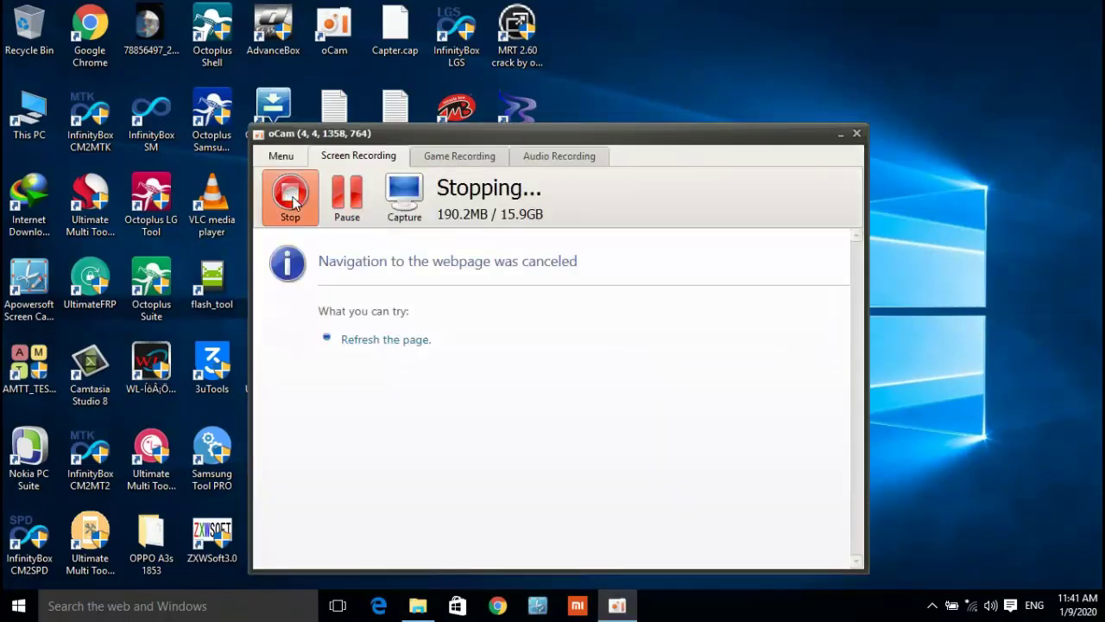